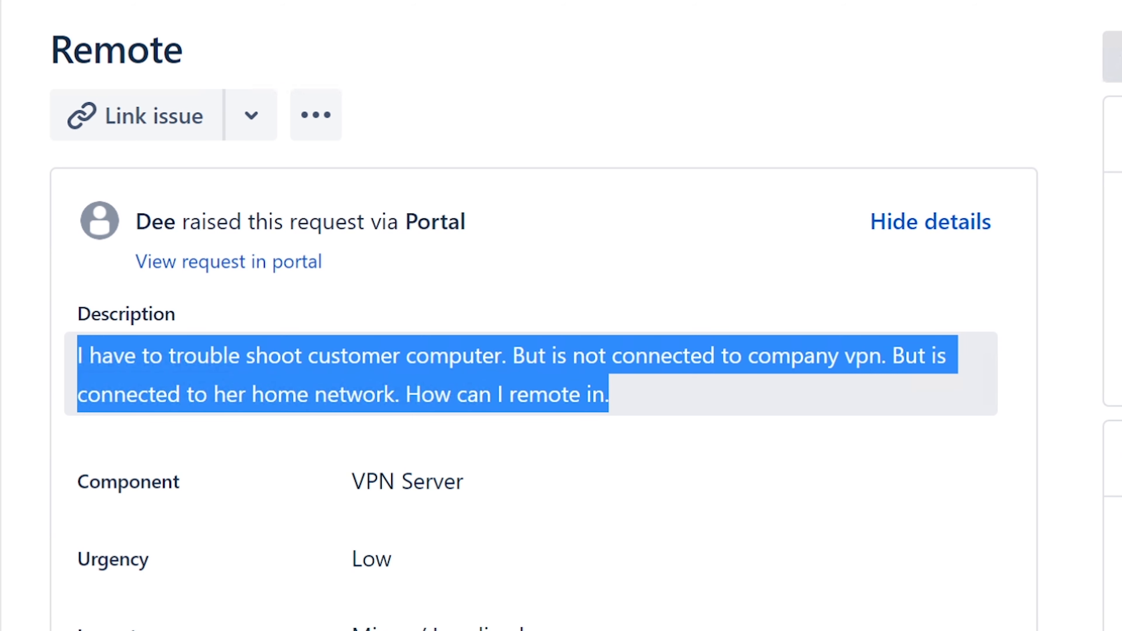
Step: Assign the Remote request about the customer's computer to the support agent's own account
left_click(1118, 575)
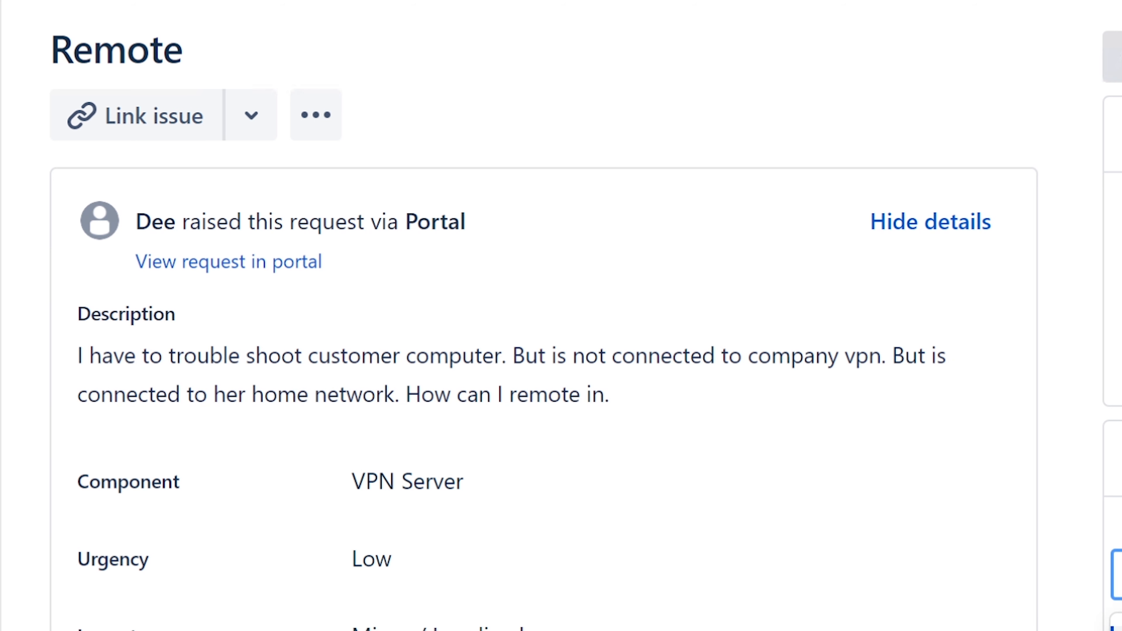
left_click(1118, 625)
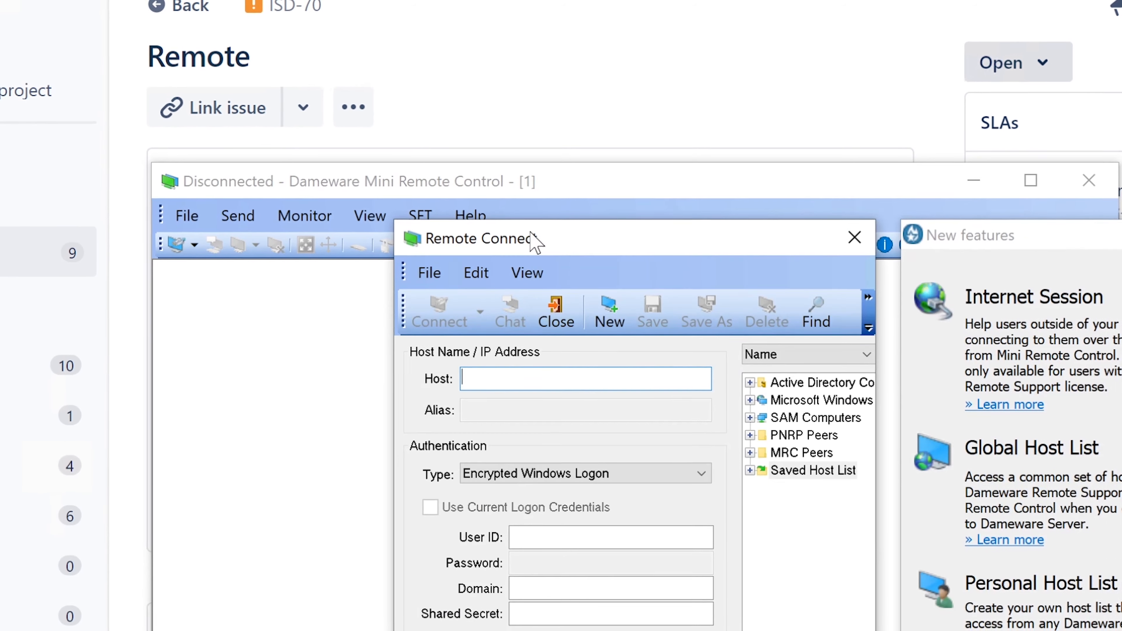
Step: Dismiss the Remote Connect dialog, then enlarge and reposition the Dameware Mini Remote Control window
left_click(854, 238)
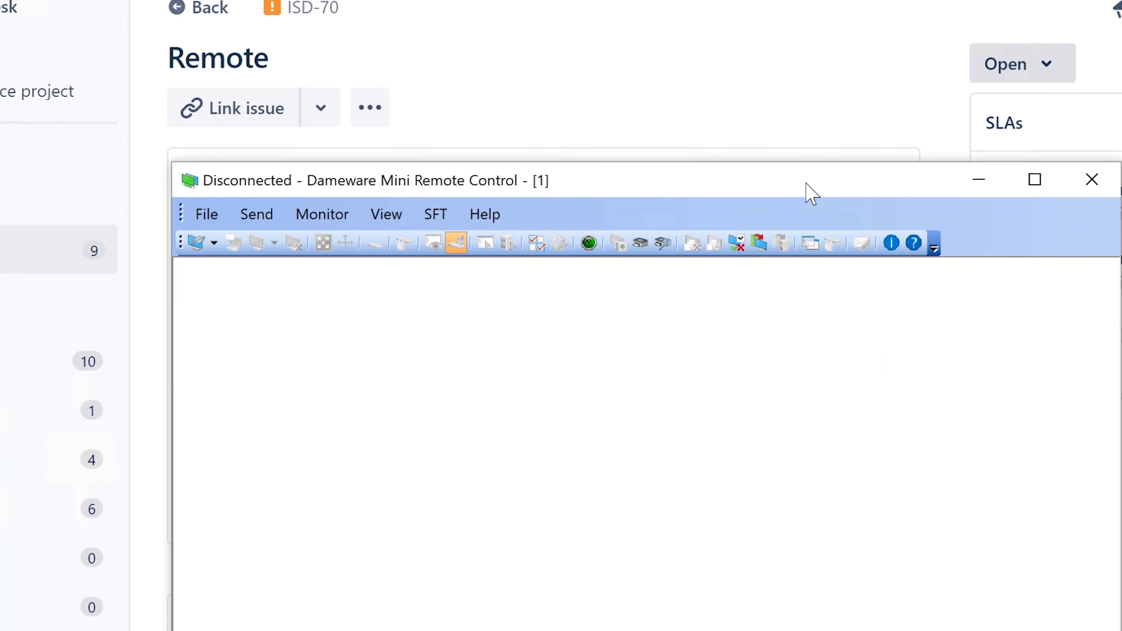
left_click_drag(808, 195, 608, 0)
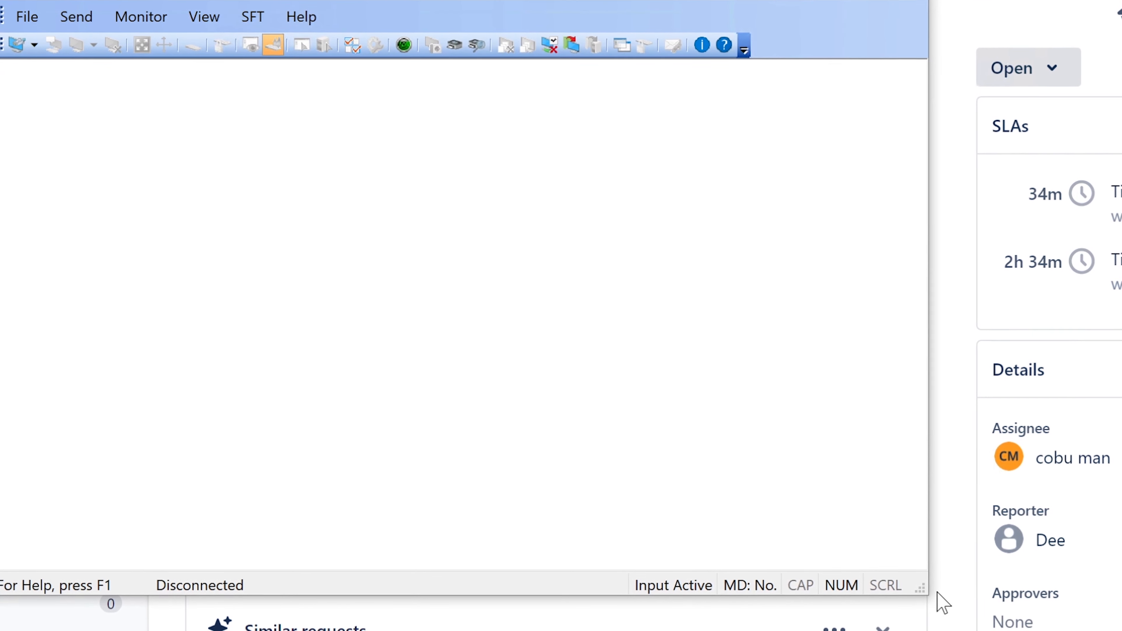
left_click_drag(928, 595, 1121, 630)
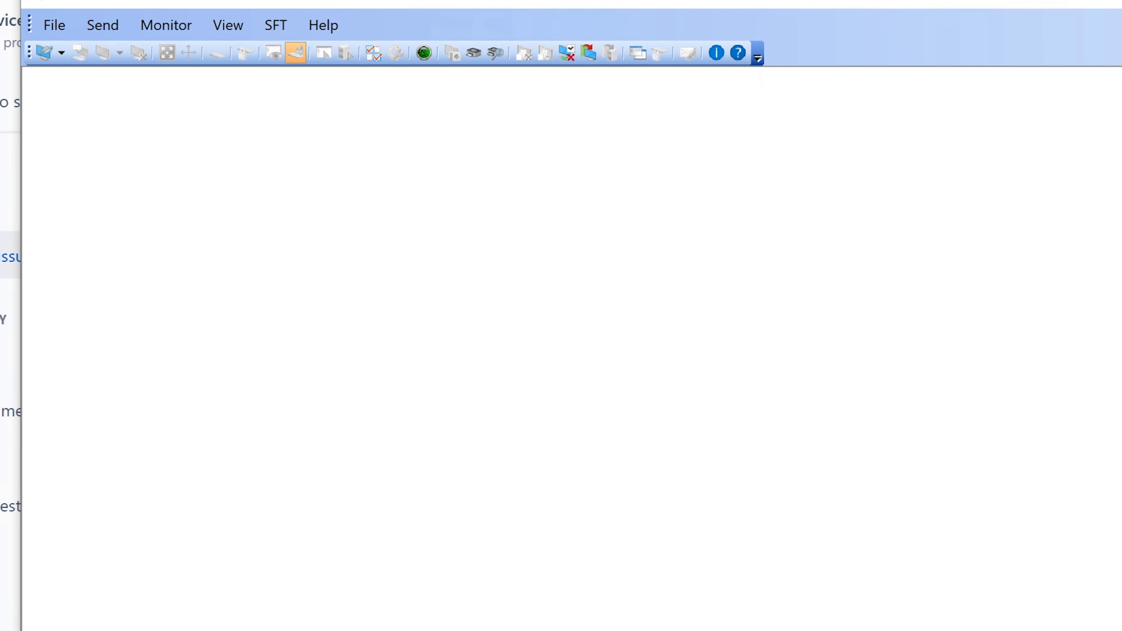
left_click_drag(531, 8, 518, 55)
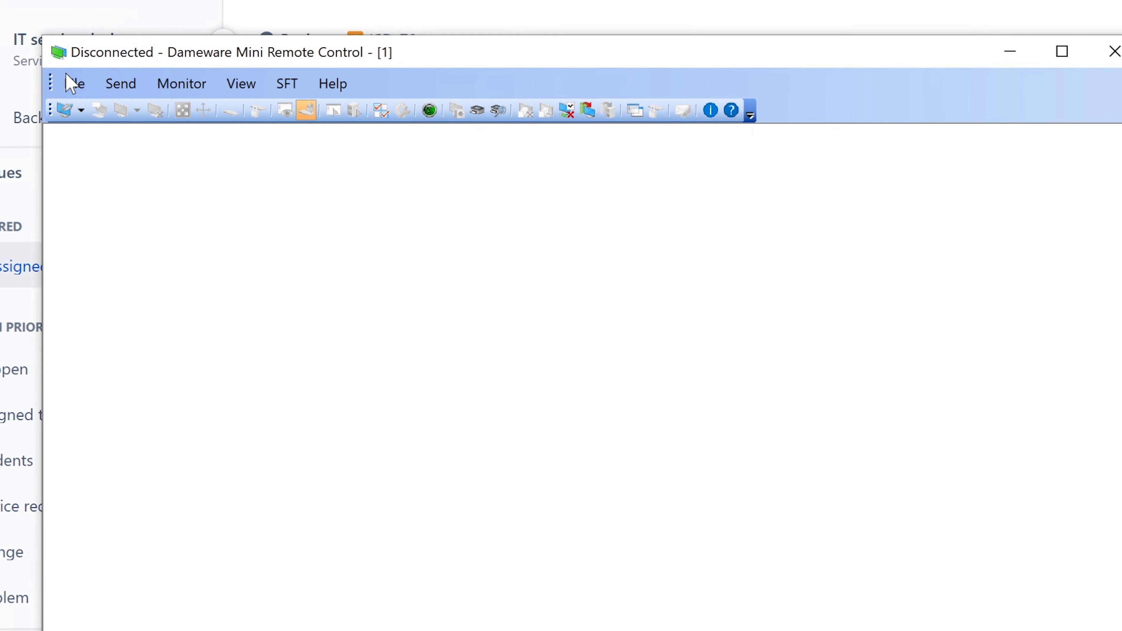
Step: Review the Dameware Mini Remote Control commands for connecting to sessions, inviting users and accepting incoming connections
left_click(77, 85)
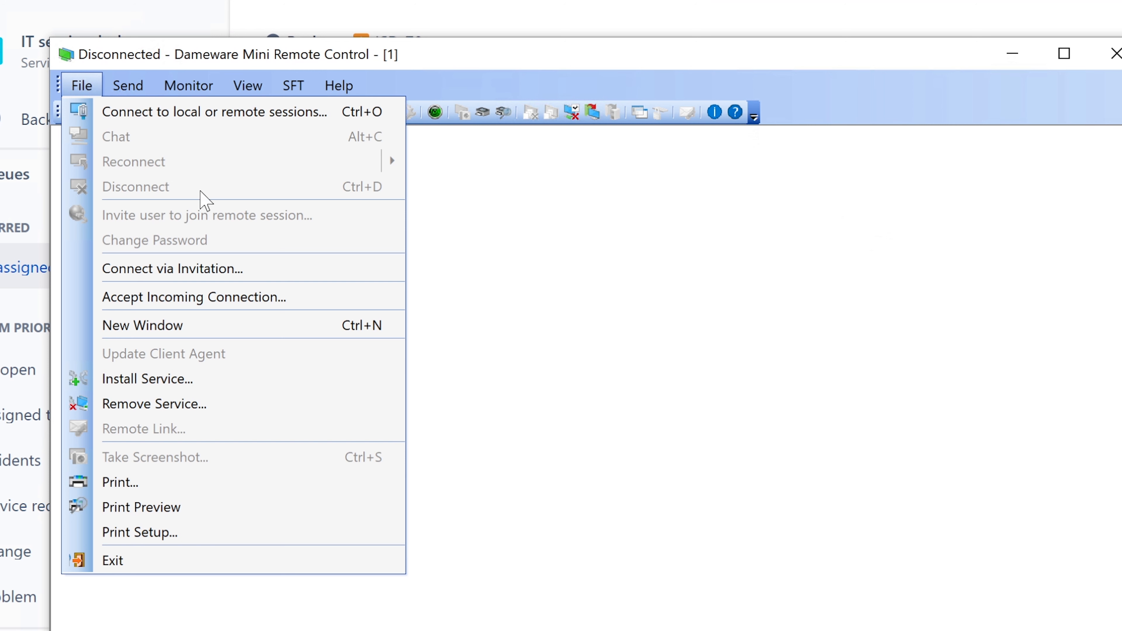
left_click(574, 65)
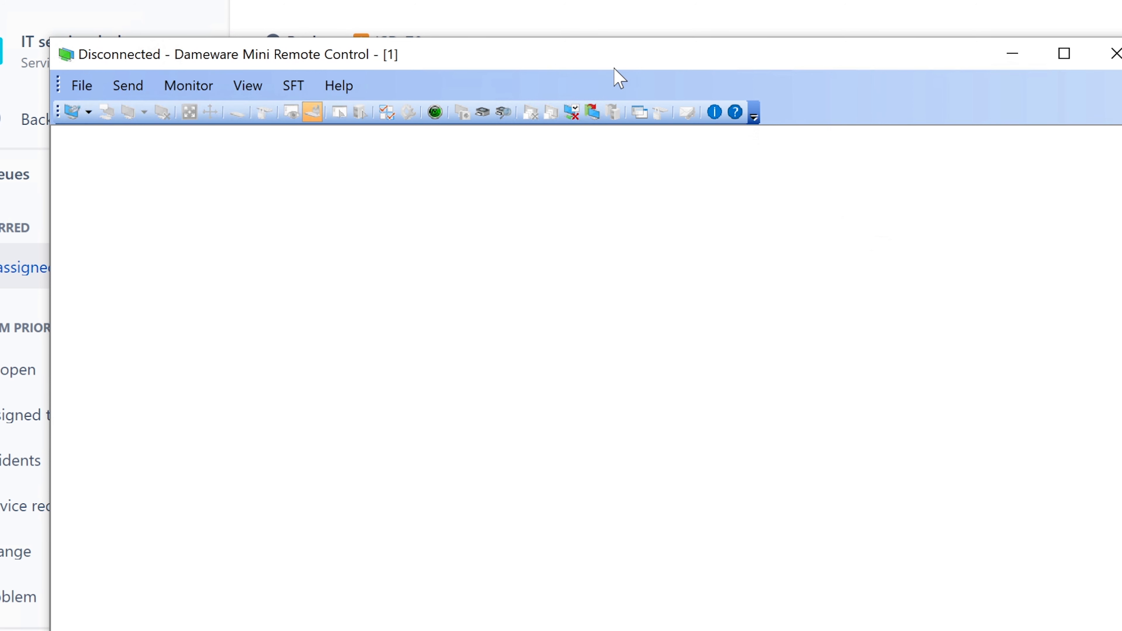
left_click(1015, 58)
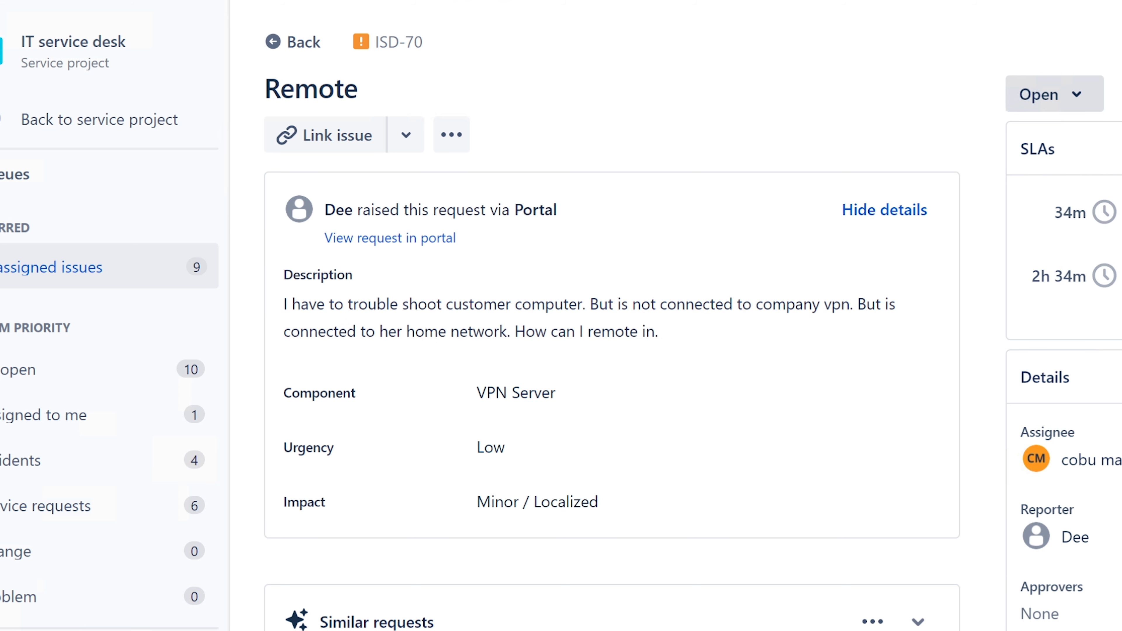
key("alt+Tab")
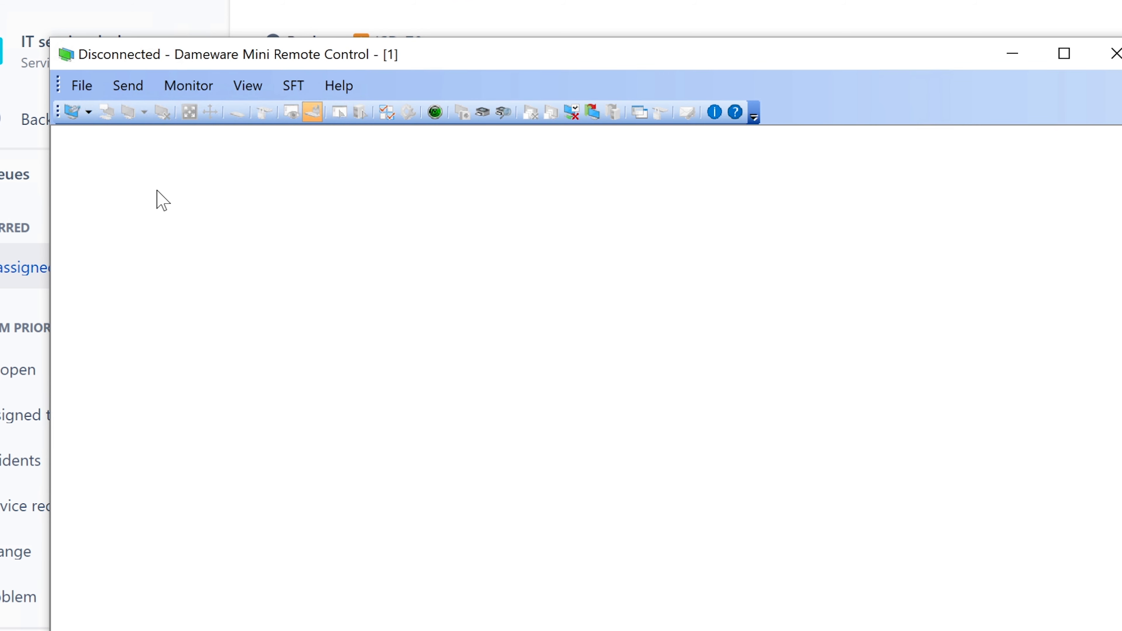
left_click(81, 86)
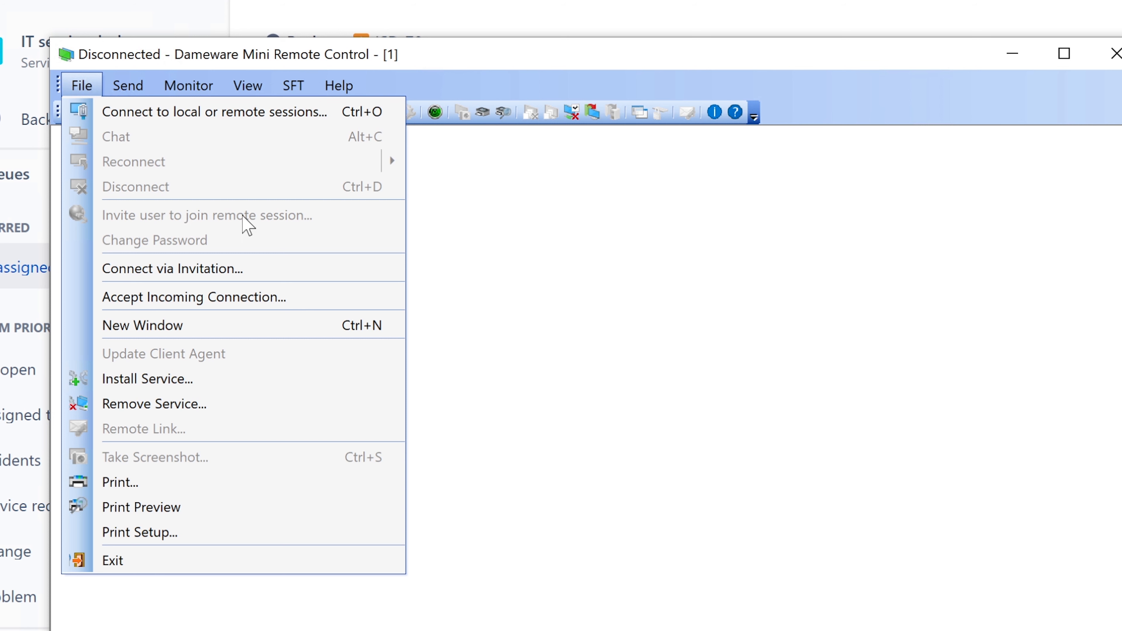
left_click(649, 353)
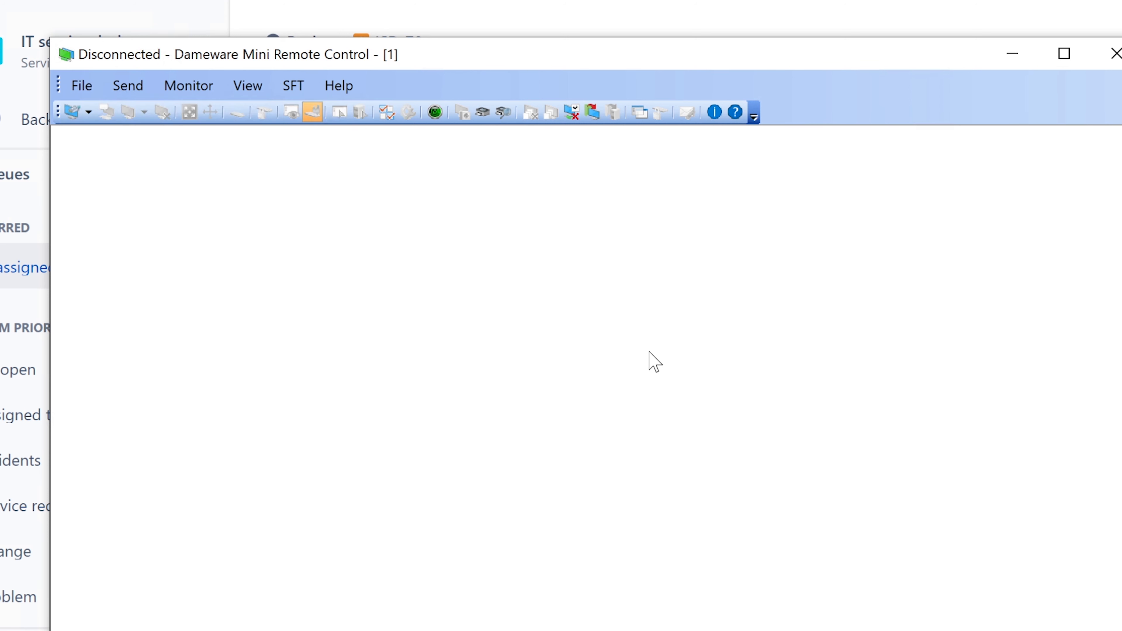
Step: Close Dameware Mini Remote Control and cancel the DameWare Mini Remote Control Service setup wizard
left_click(1004, 51)
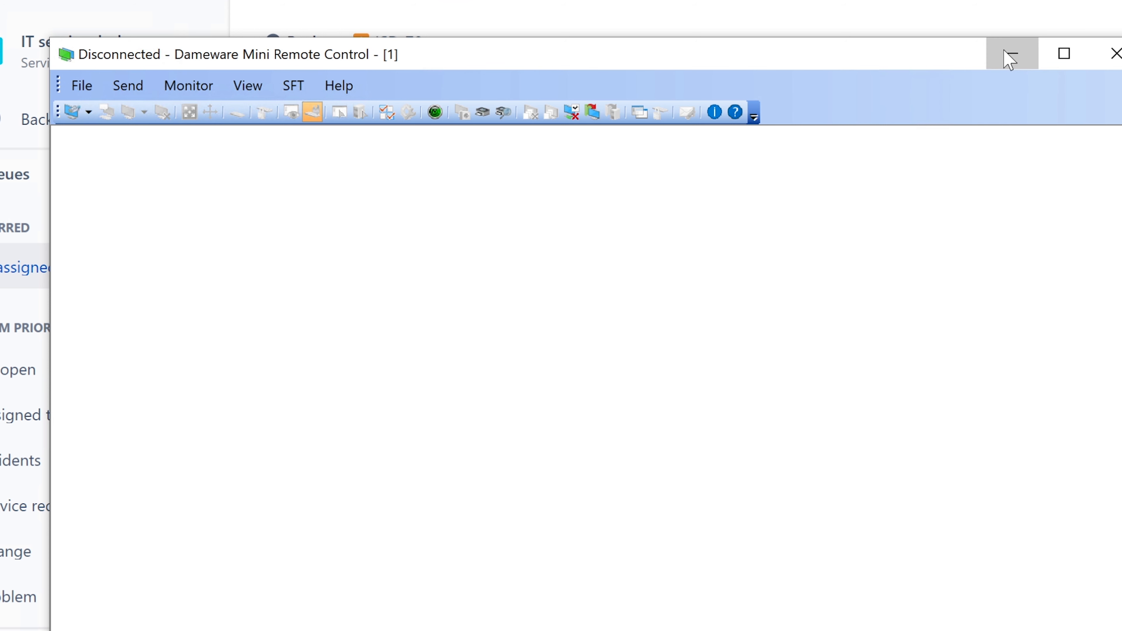
left_click(1109, 54)
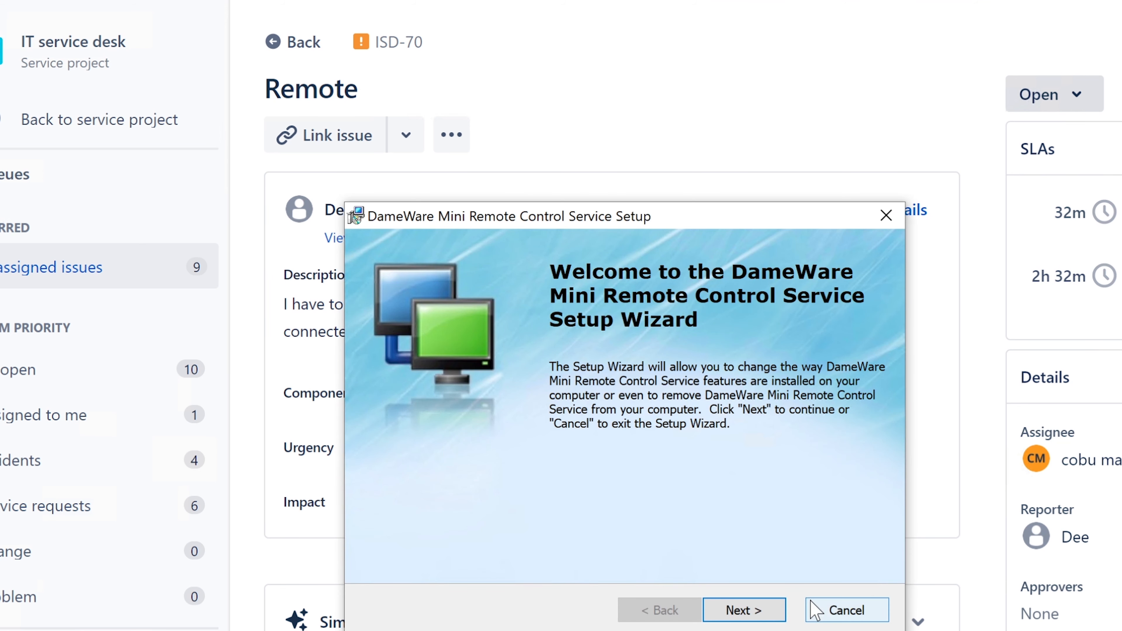
left_click(838, 612)
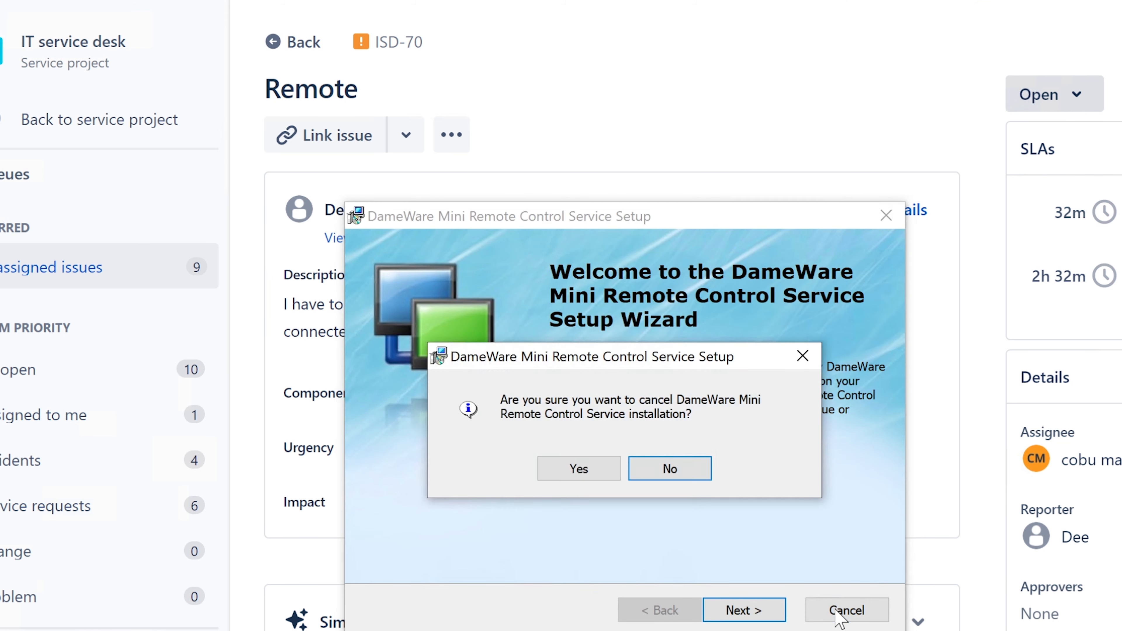
left_click(579, 467)
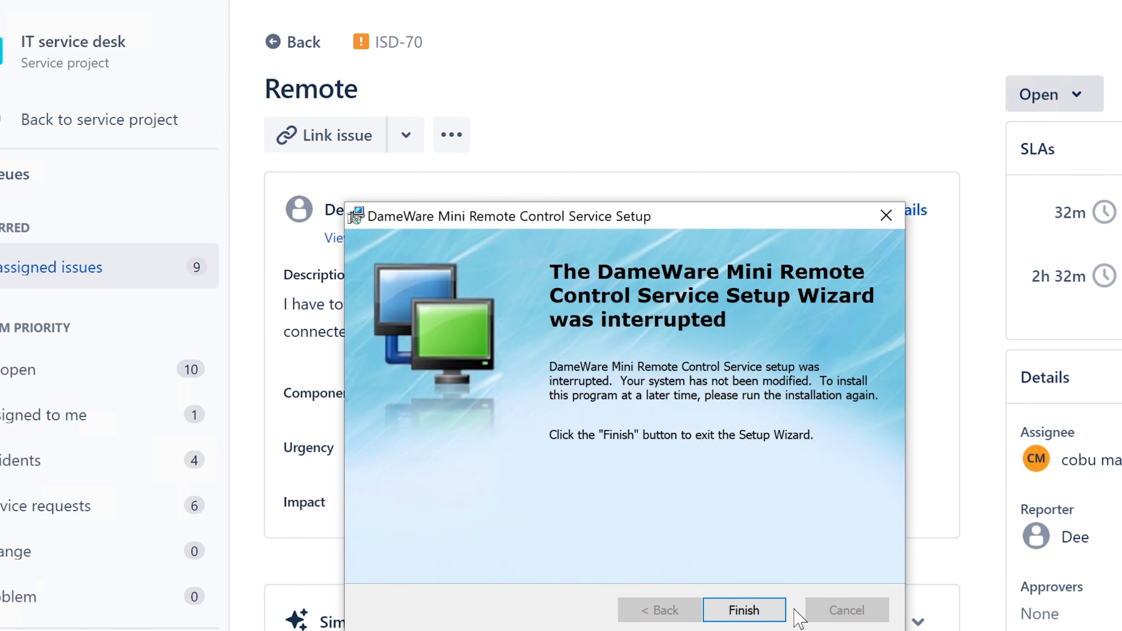
left_click(886, 215)
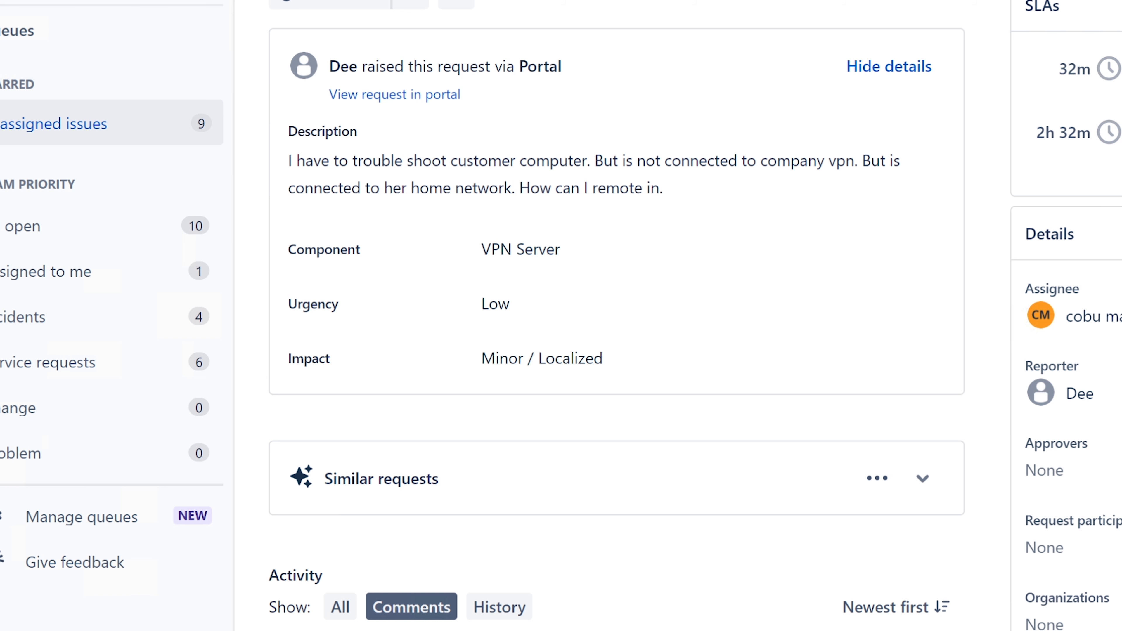
Step: Examine the Shared (\\COBUMAN) (G:) network location under This PC in File Explorer, then close the window
key("super+e")
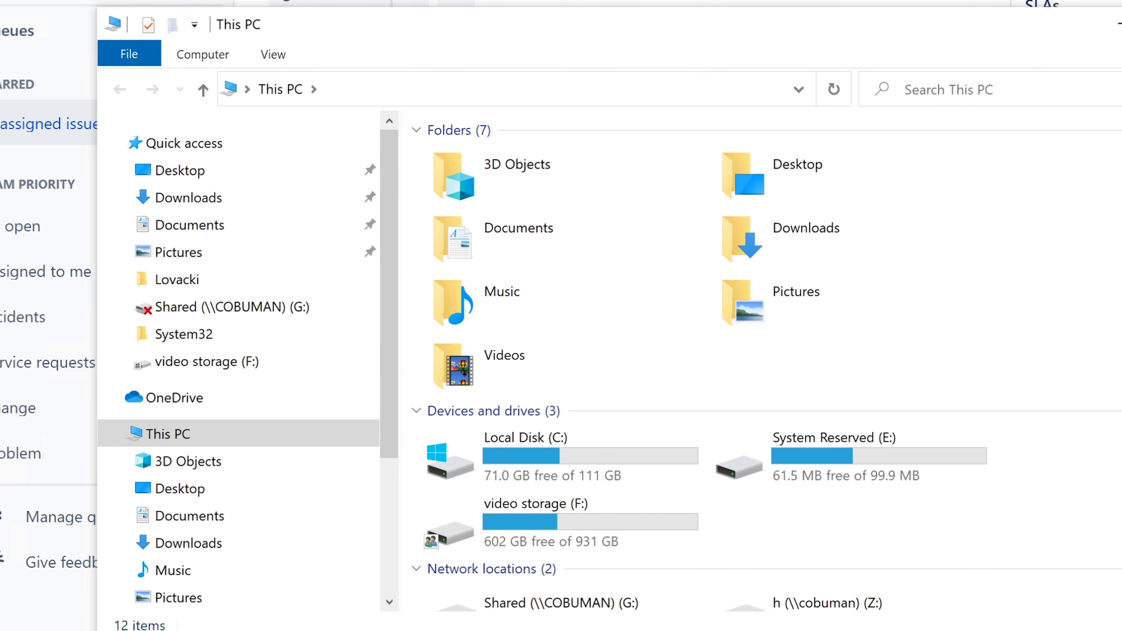
scroll(494, 574, "down", 1)
left_click(491, 575)
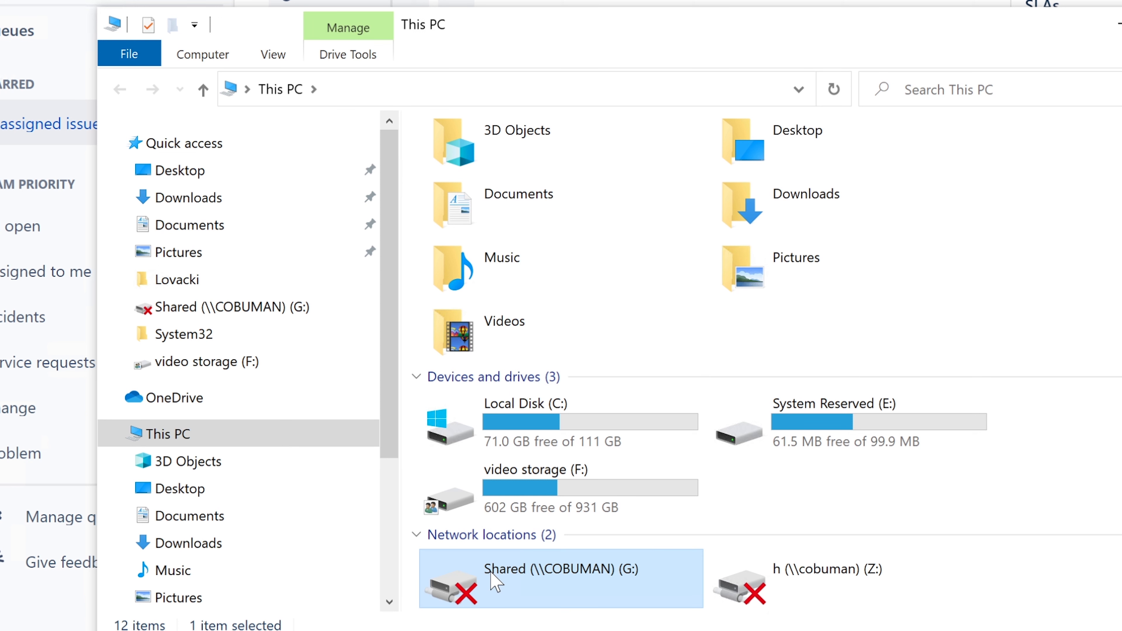
left_click(813, 395)
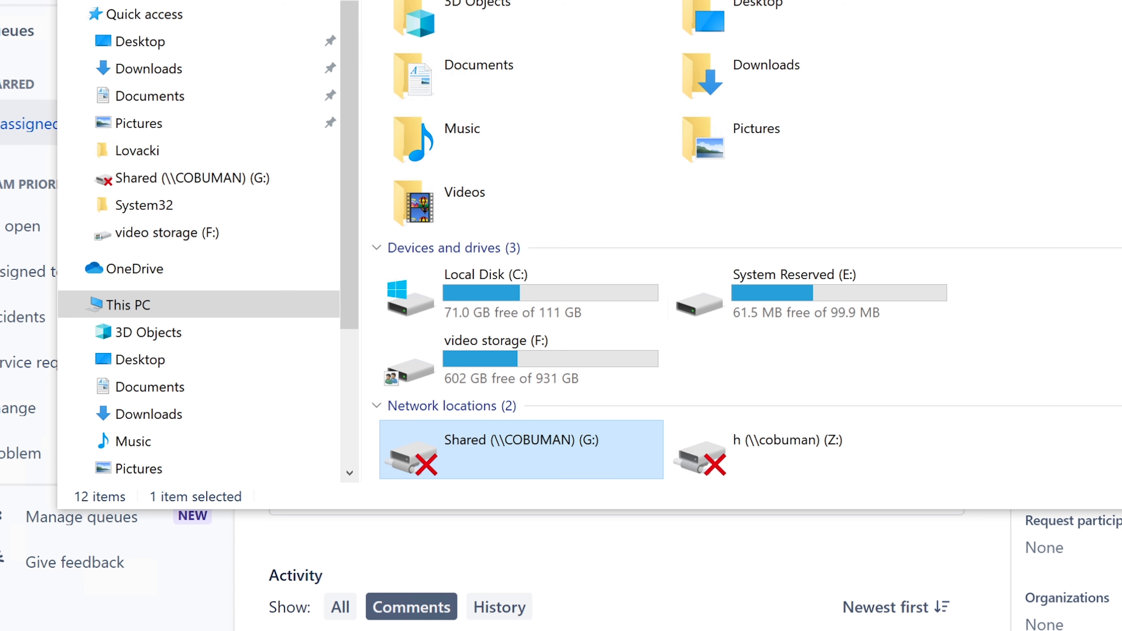
key("alt+F4")
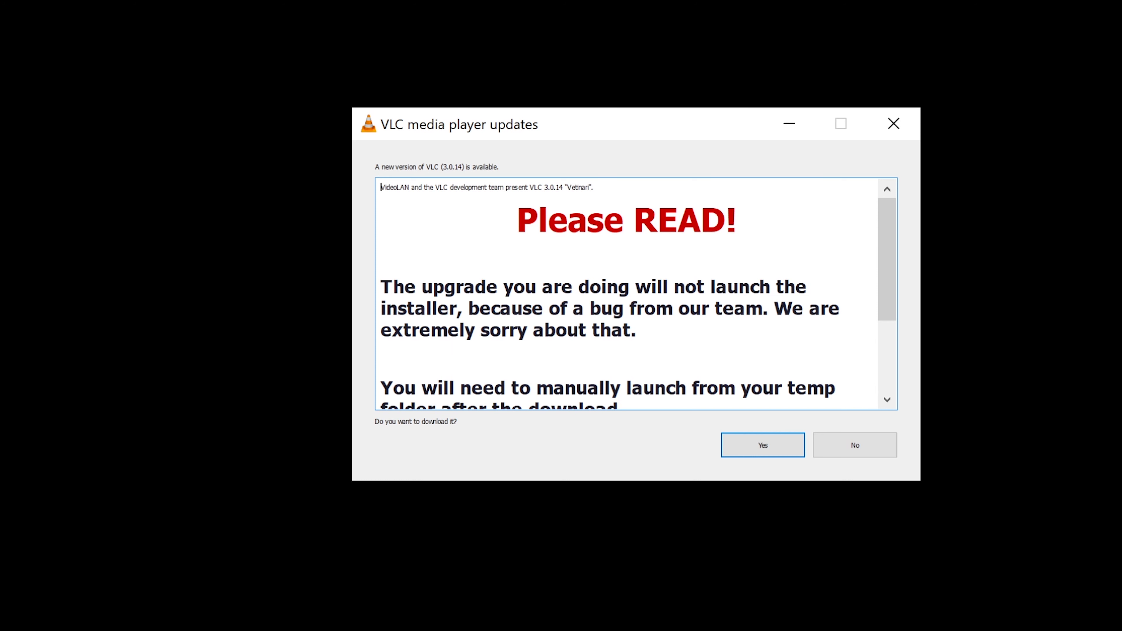
Step: Start downloading the VLC 3.0.14 update and cancel the download
left_click(756, 439)
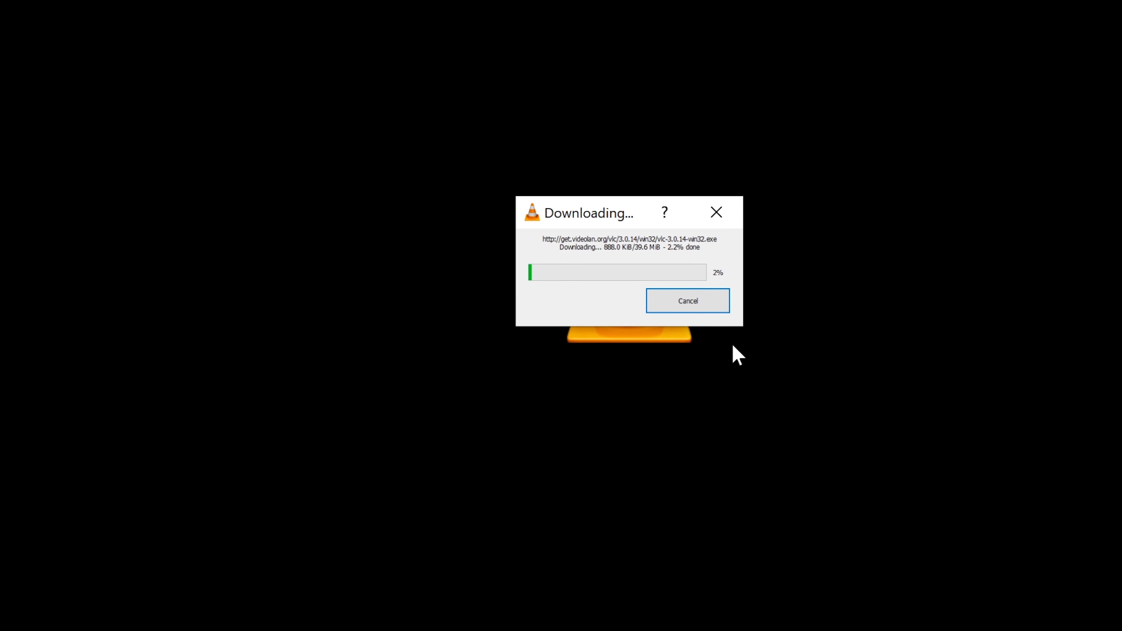
left_click(692, 302)
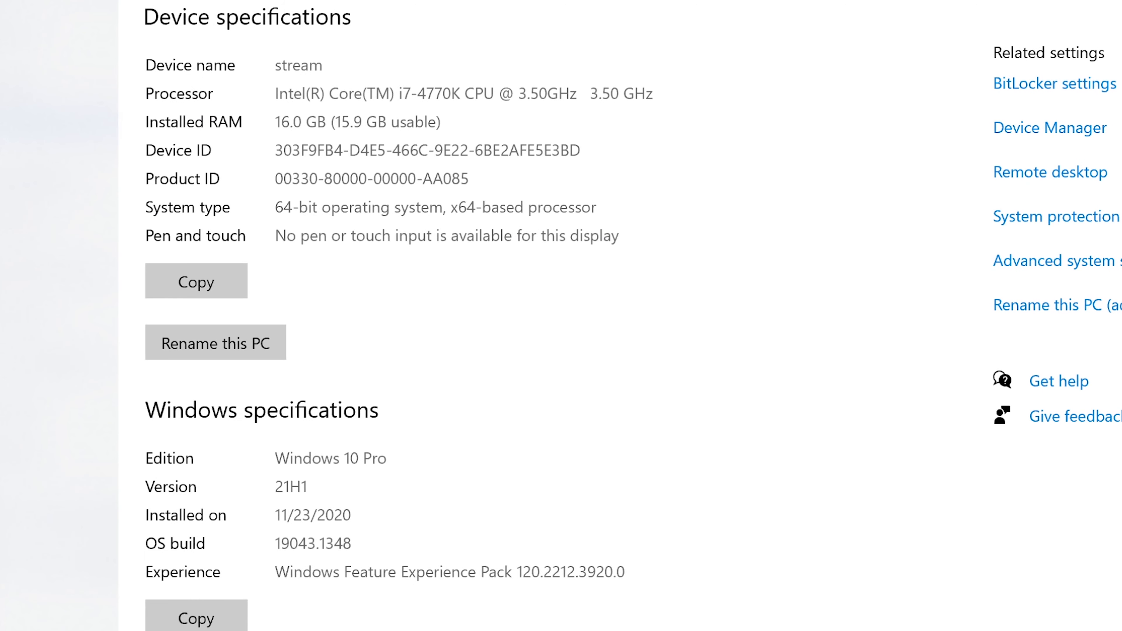
Step: Open Advanced System Settings by entering the administrator password, and move the System Properties dialog into clear view
left_click(1059, 263)
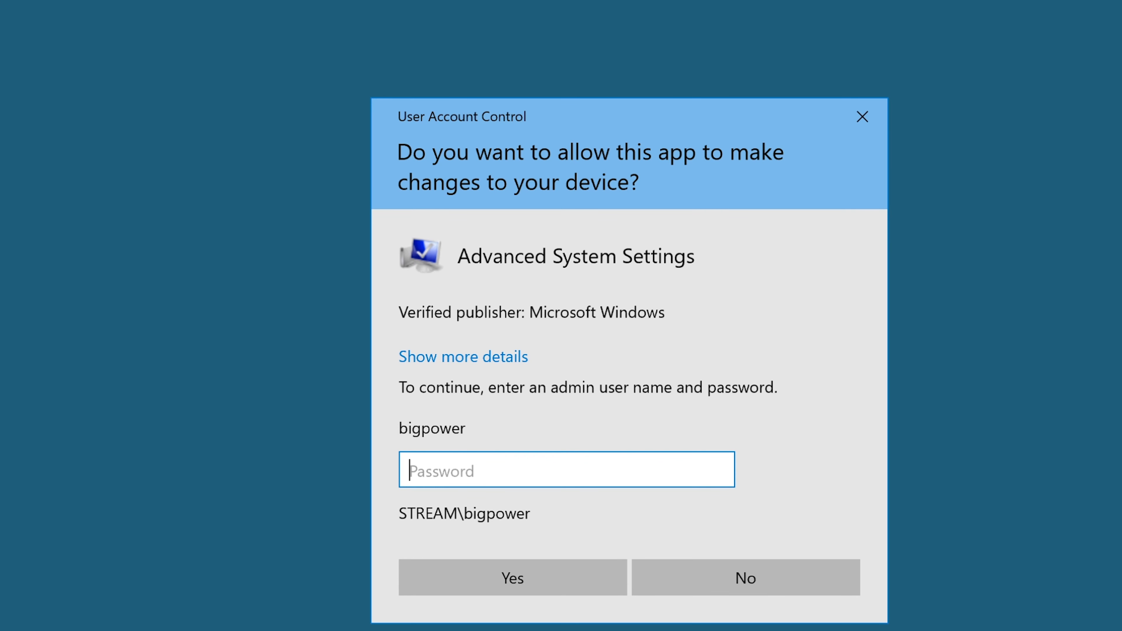
type("••••••••")
key("Return")
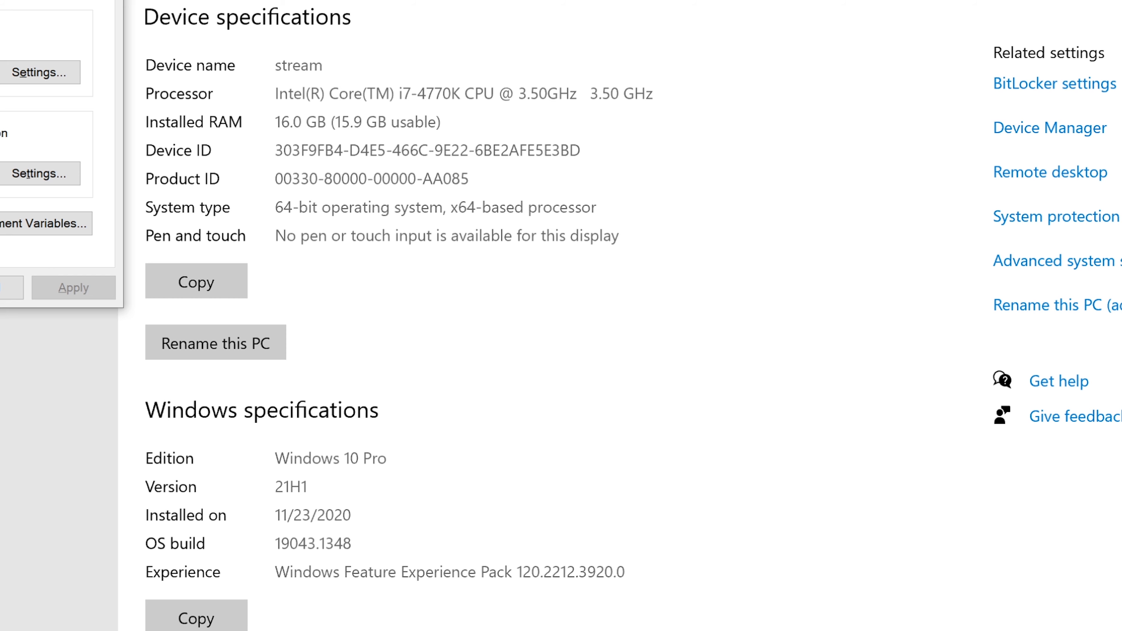
left_click_drag(0, 0, 526, 14)
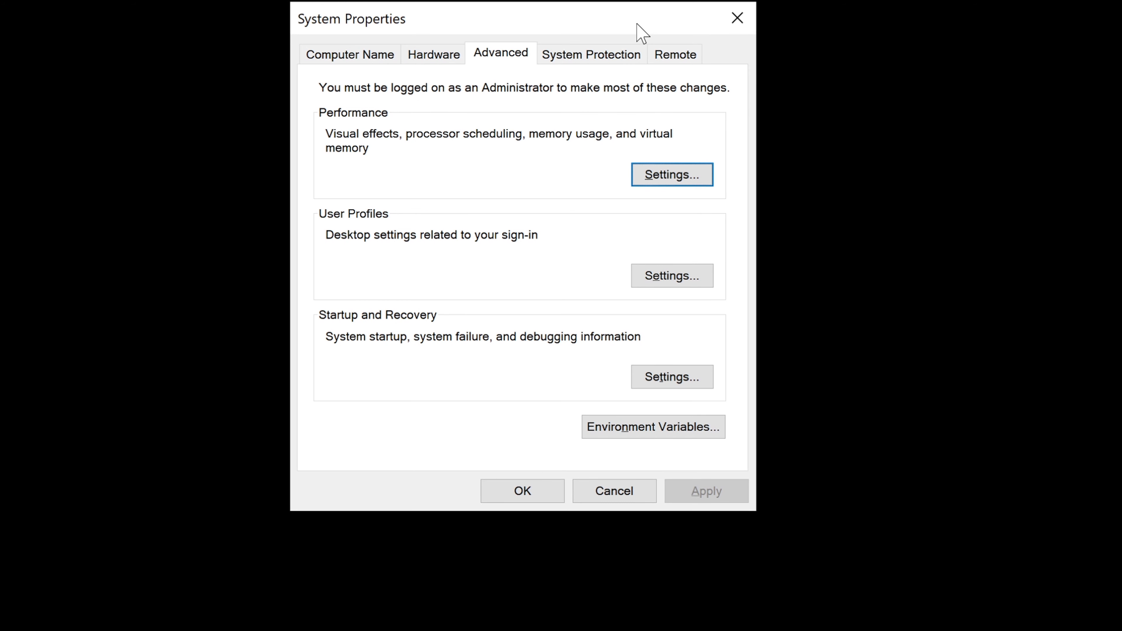
Step: Open the User Profiles settings and examine the Default Profile and the local account profiles stored on the computer
left_click(678, 282)
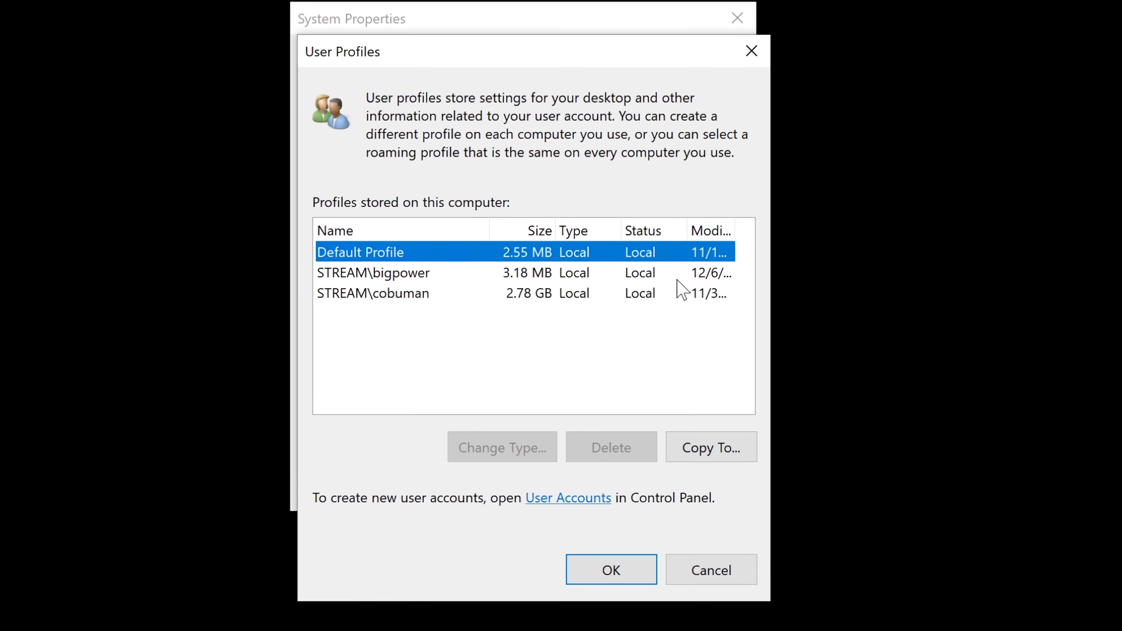
left_click_drag(583, 66, 1014, 21)
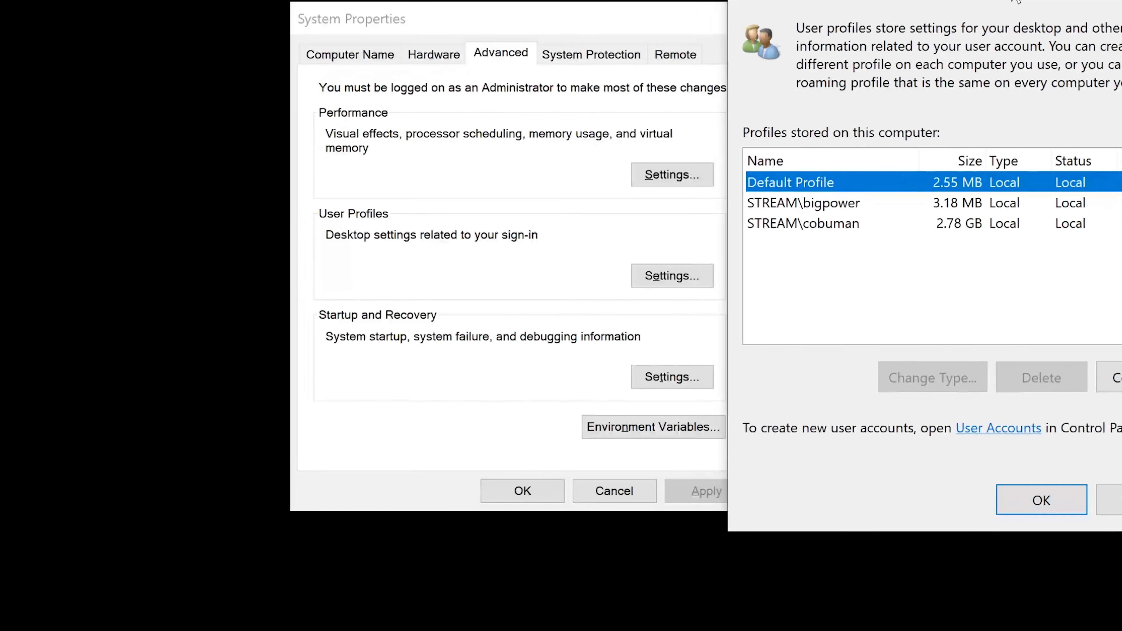
left_click(836, 203)
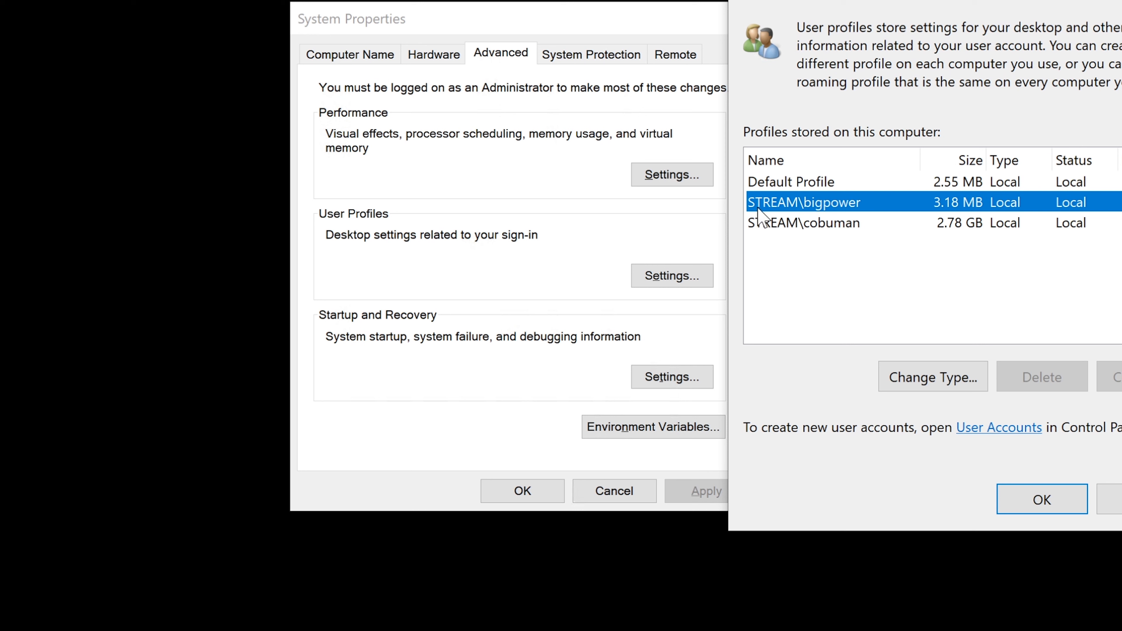
left_click(855, 226)
left_click(855, 186)
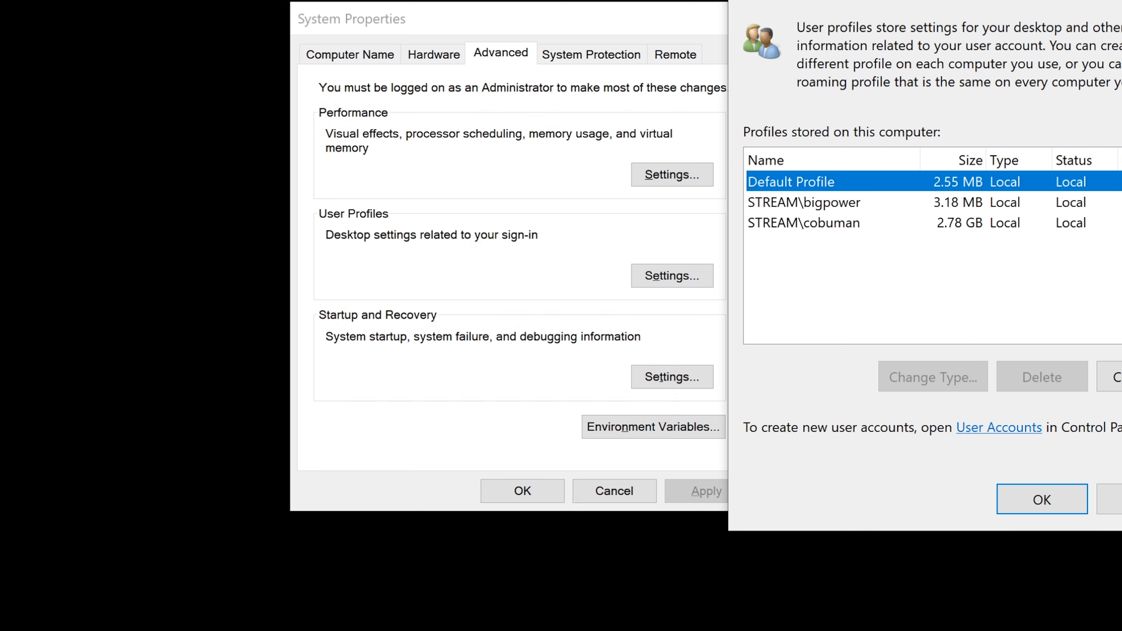
left_click(1117, 376)
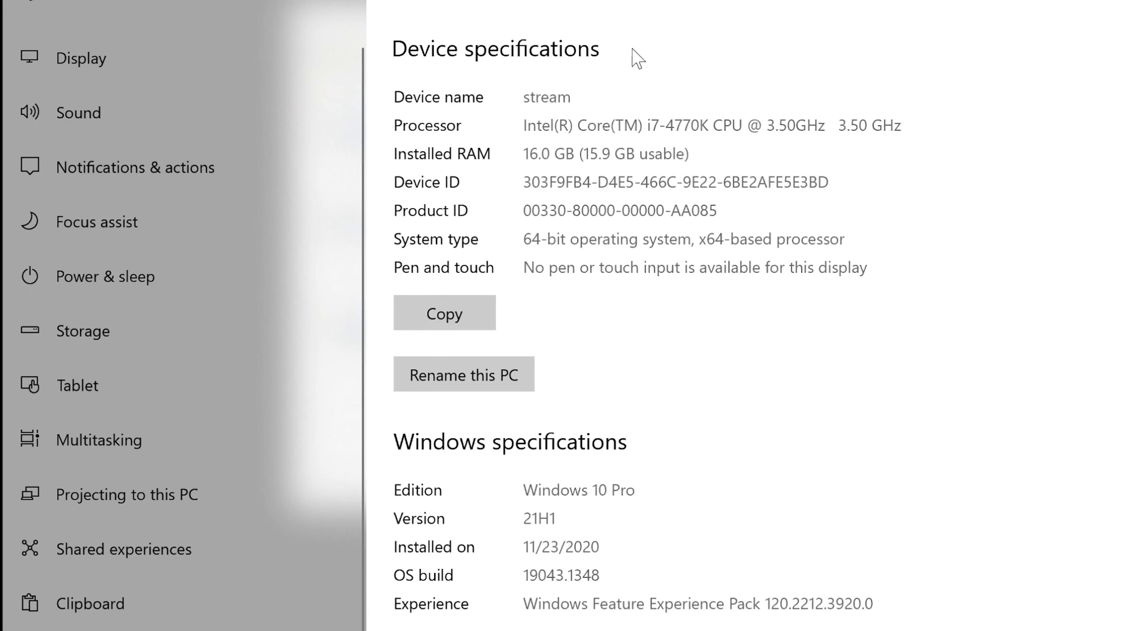
Step: Select the device name "stream" in the Device specifications and copy it to the clipboard
left_click_drag(573, 98, 522, 98)
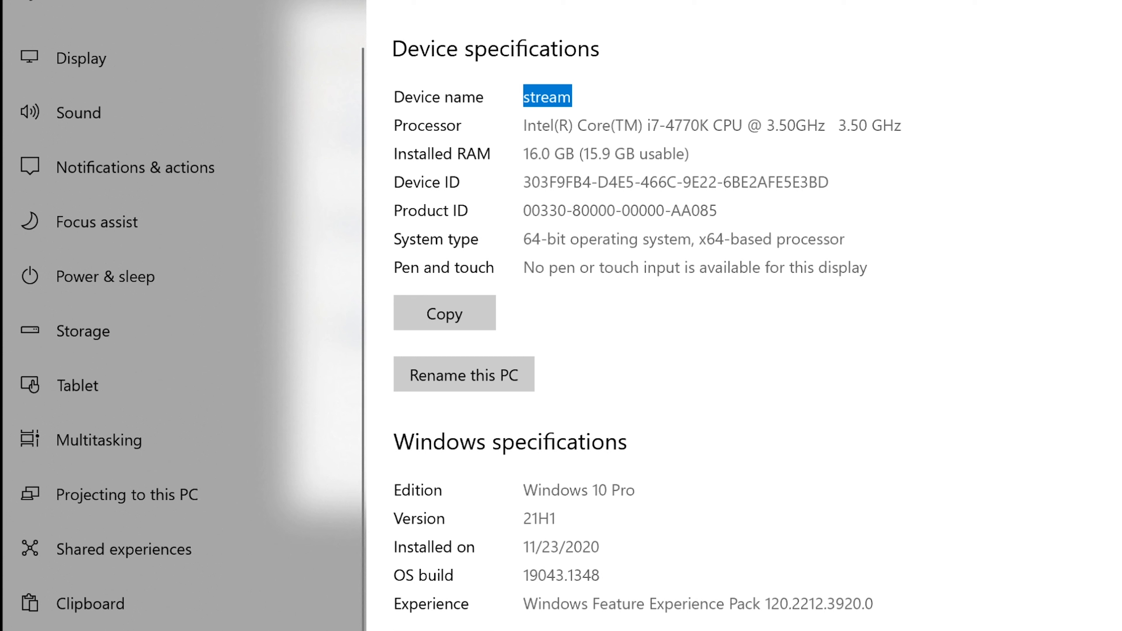
left_click(548, 102)
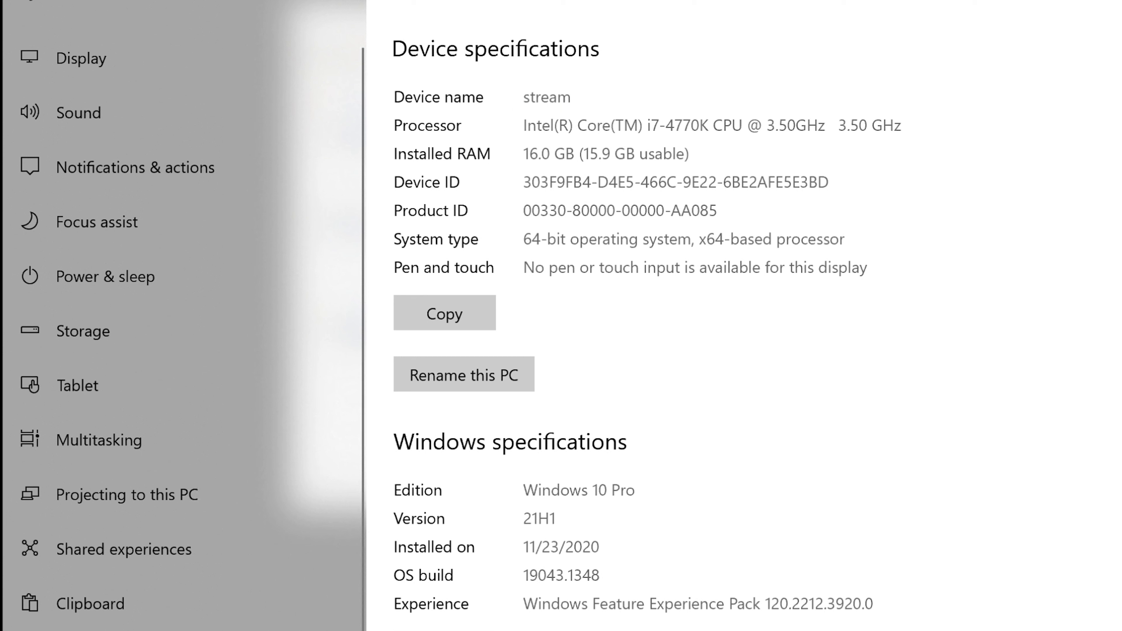
left_click_drag(572, 97, 523, 97)
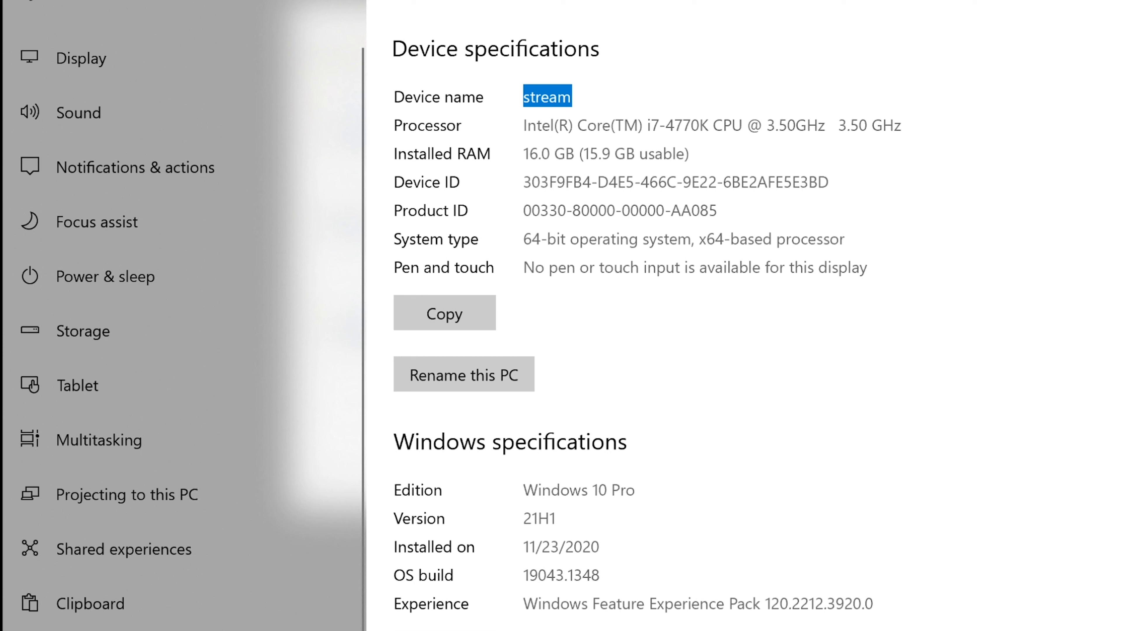
right_click(568, 97)
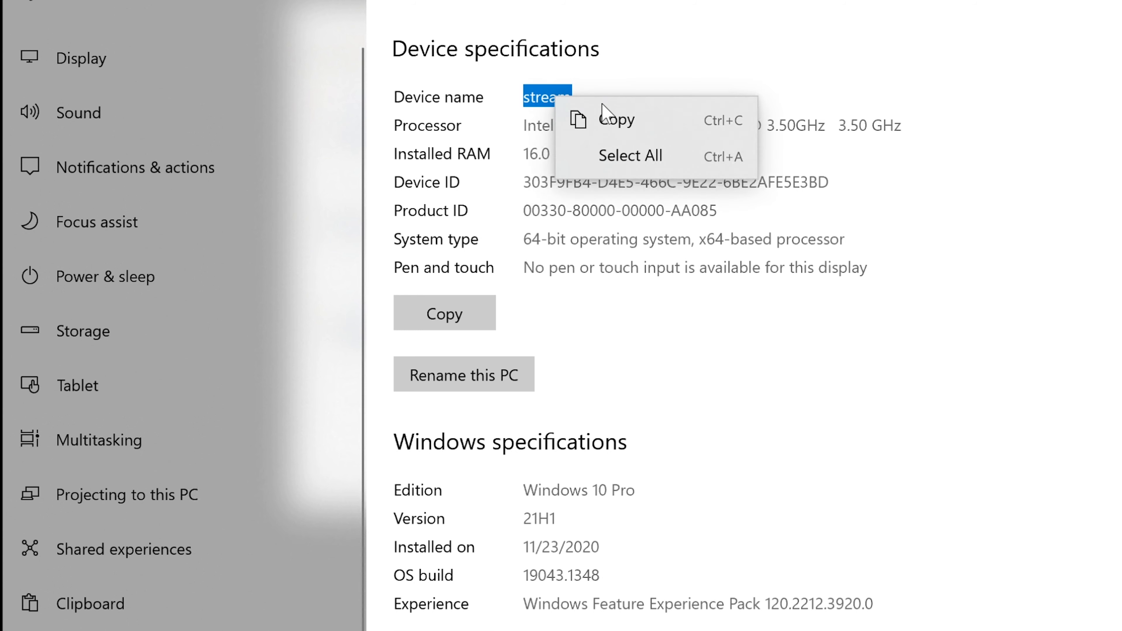
left_click(608, 118)
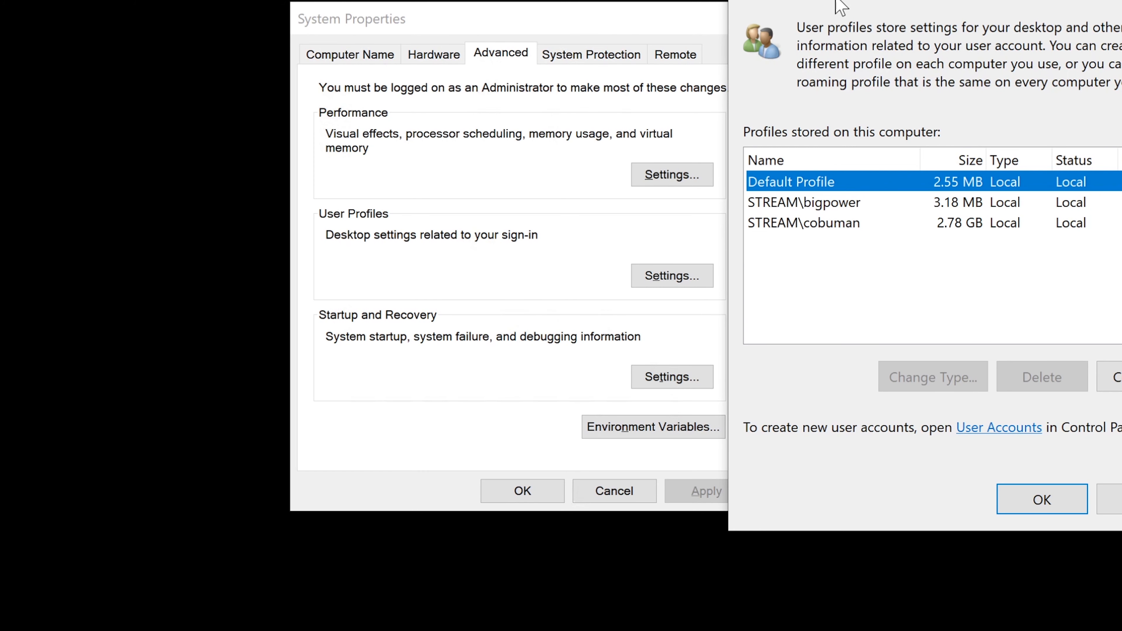
Step: Move the User Profiles dialog clear of System Properties and select the administrator account's profile to examine its details
left_click_drag(839, 6, 867, 0)
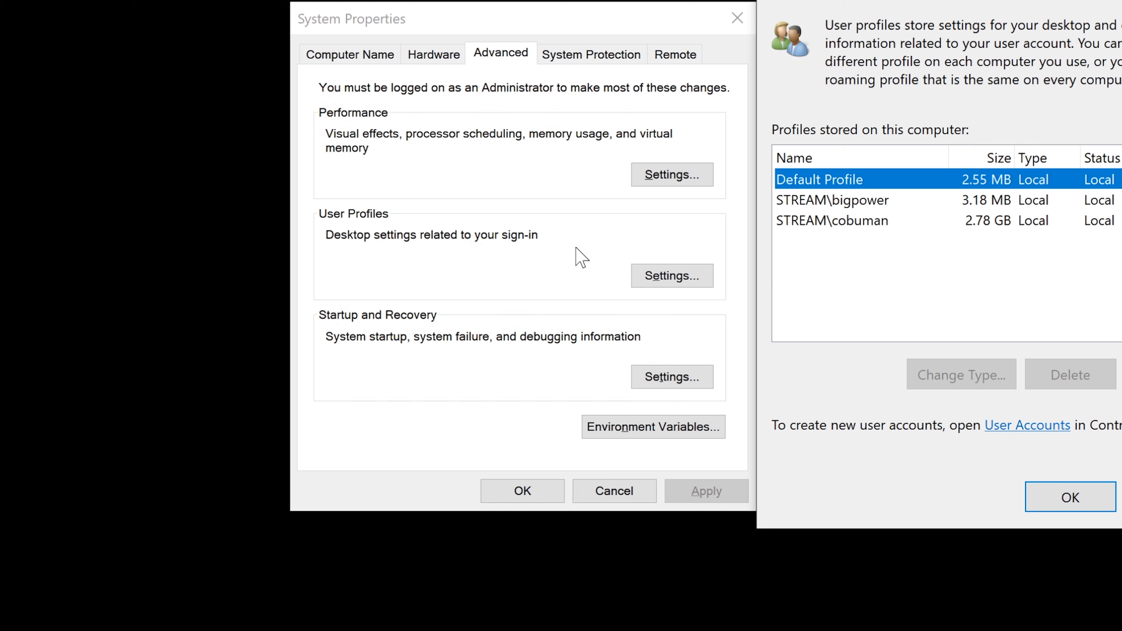
left_click(879, 201)
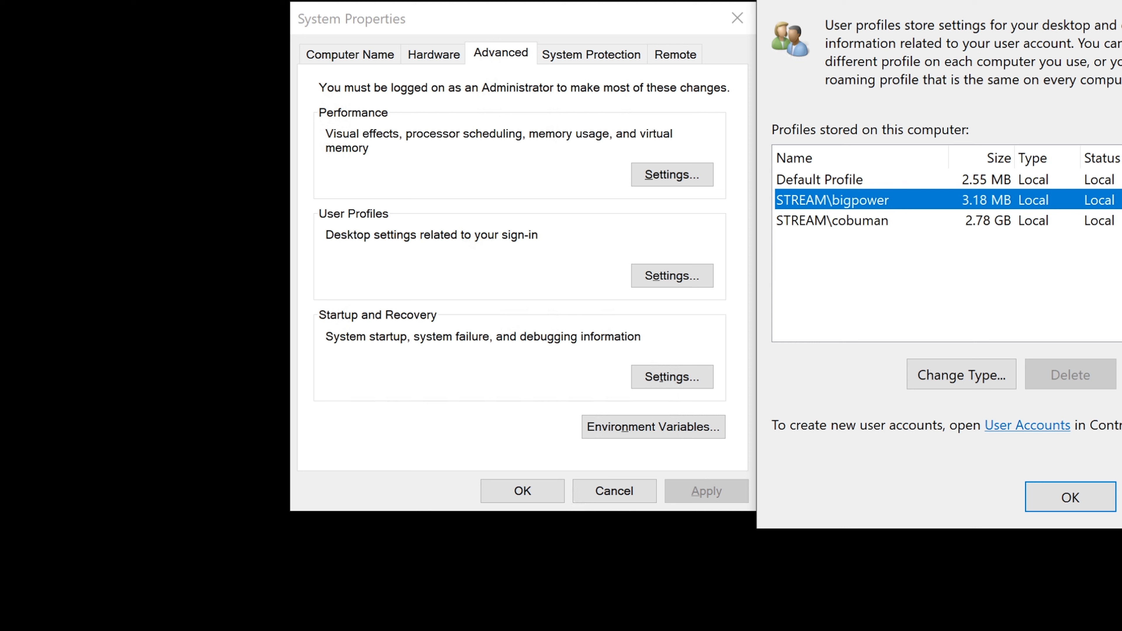
left_click_drag(1121, 150, 1114, 150)
left_click_drag(1114, 155, 1121, 155)
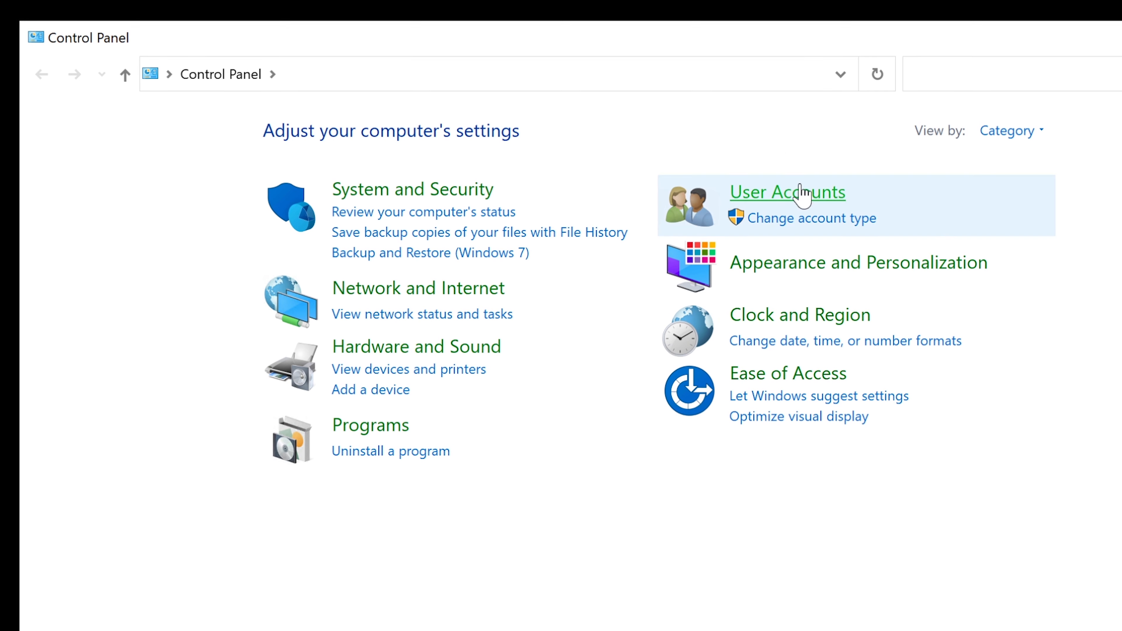
Step: Open User Accounts in Control Panel and unlock the management of other accounts by entering the administrator password
left_click(800, 195)
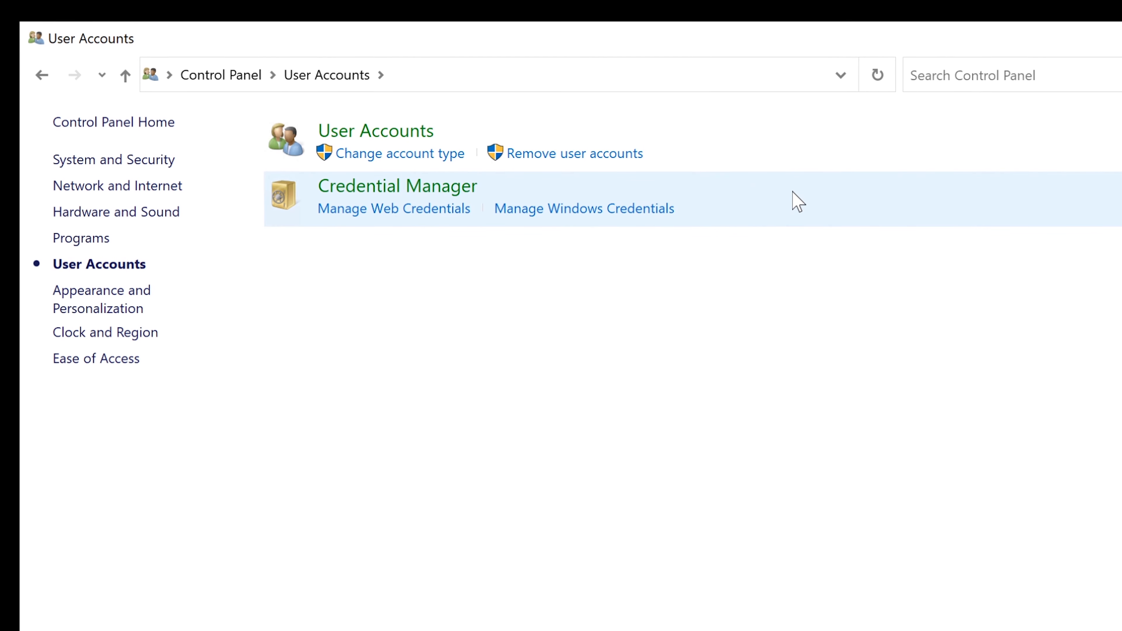
left_click(365, 135)
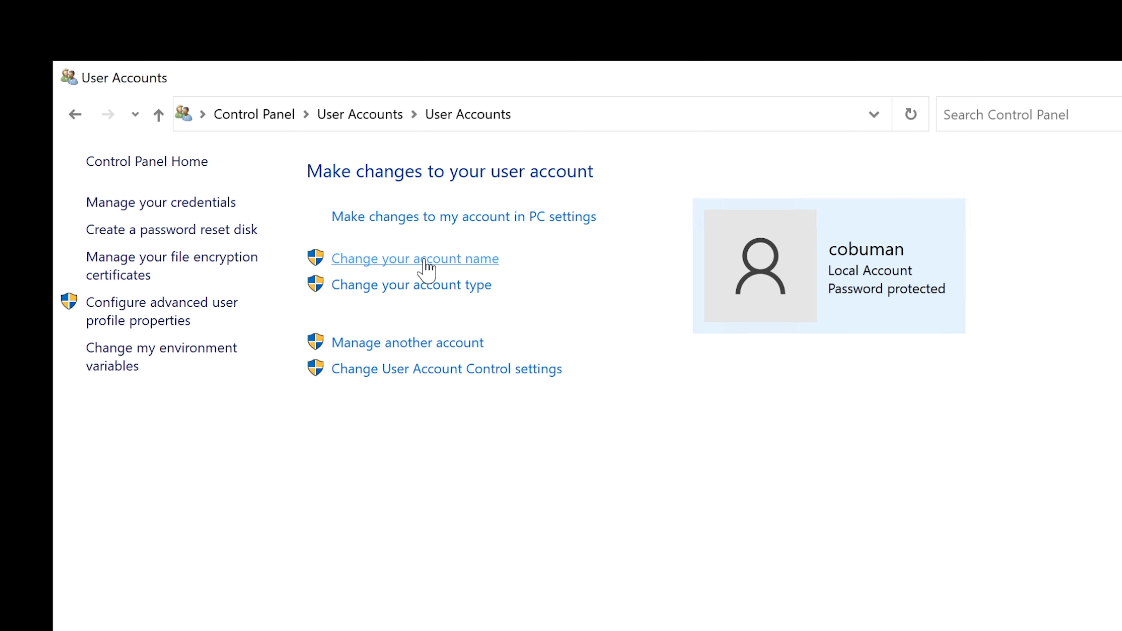
left_click(400, 344)
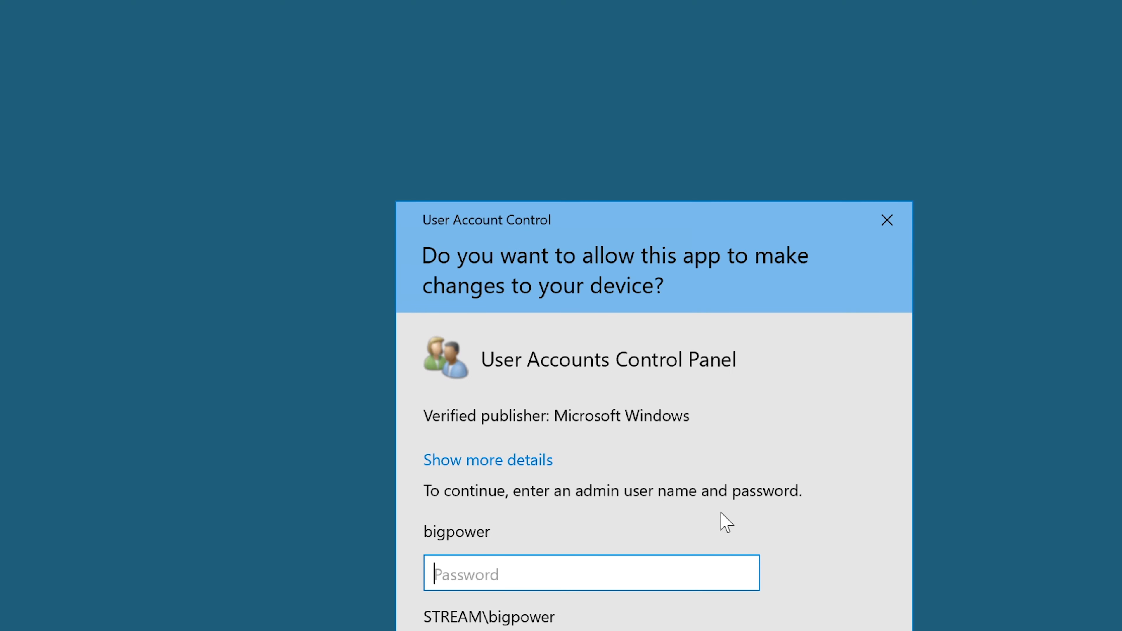
type("••••••••")
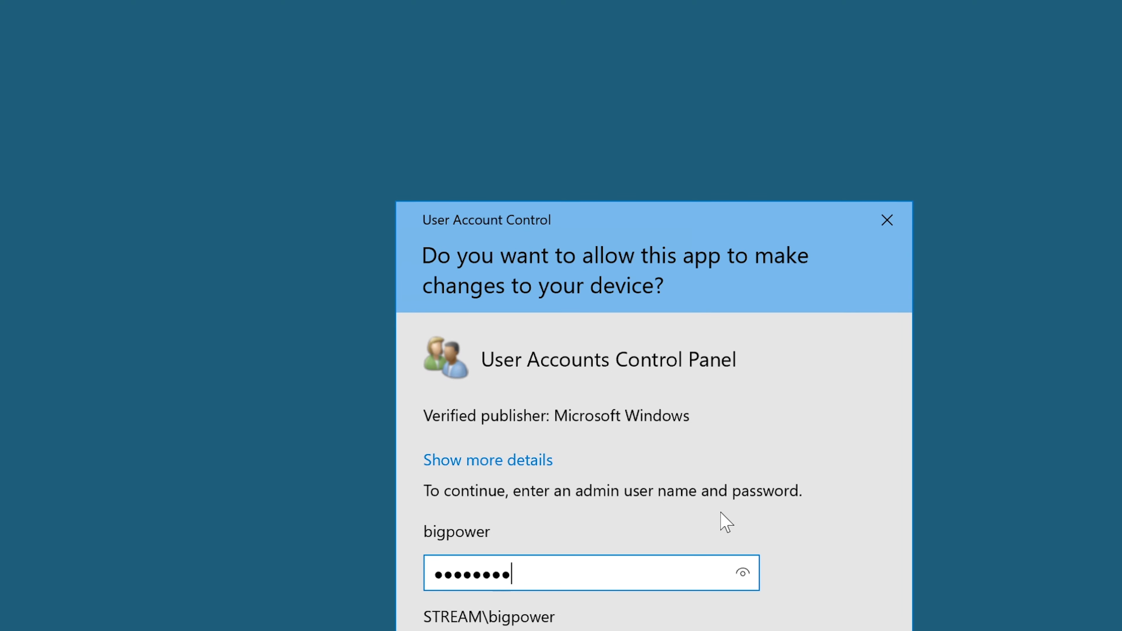
key("Return")
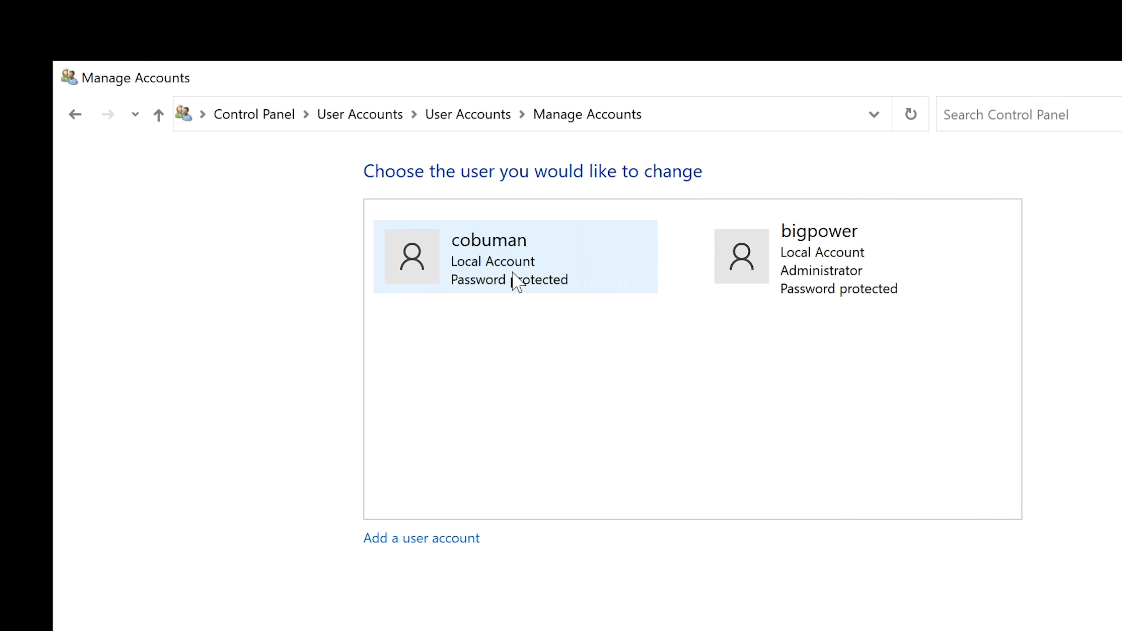
Step: Examine the change options for the local administrator account and return to the list of accounts
left_click(835, 289)
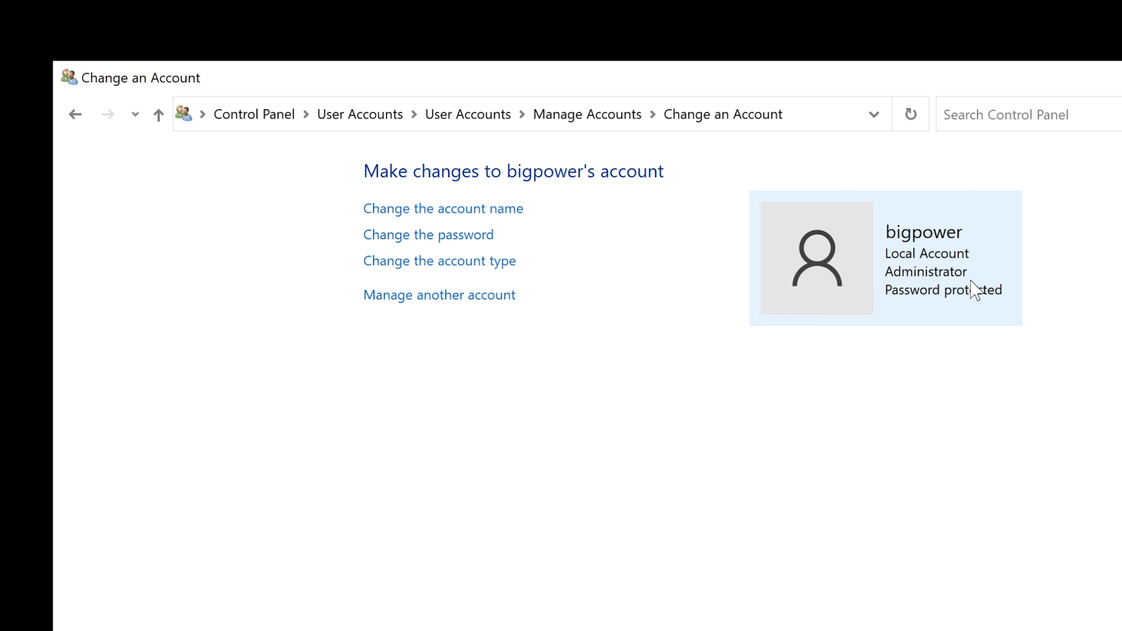
left_click(75, 114)
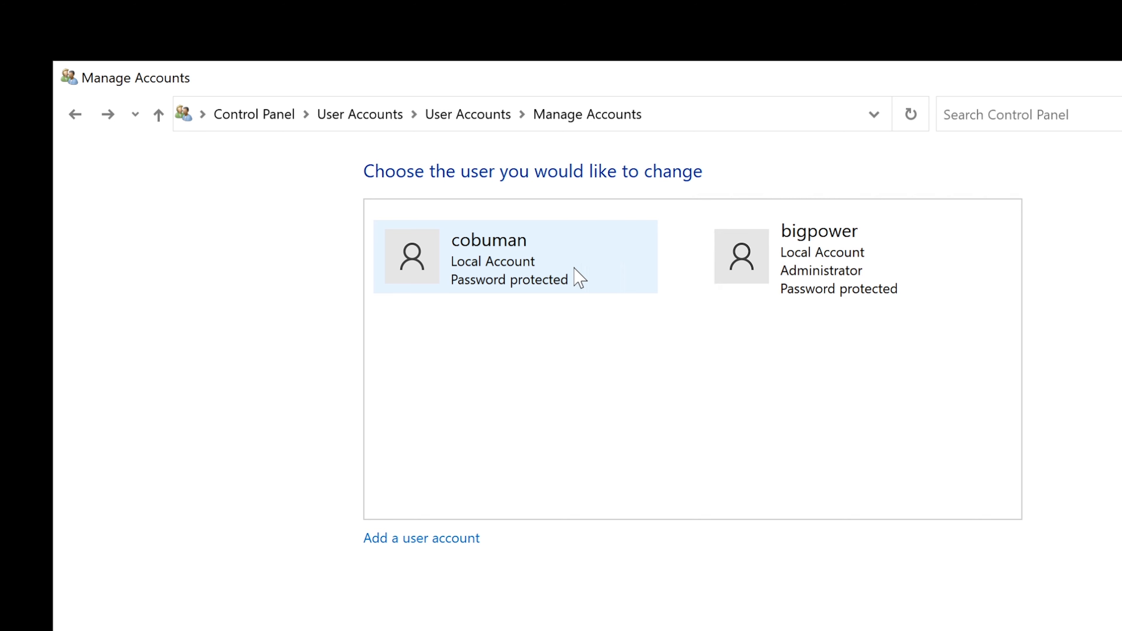
left_click(785, 275)
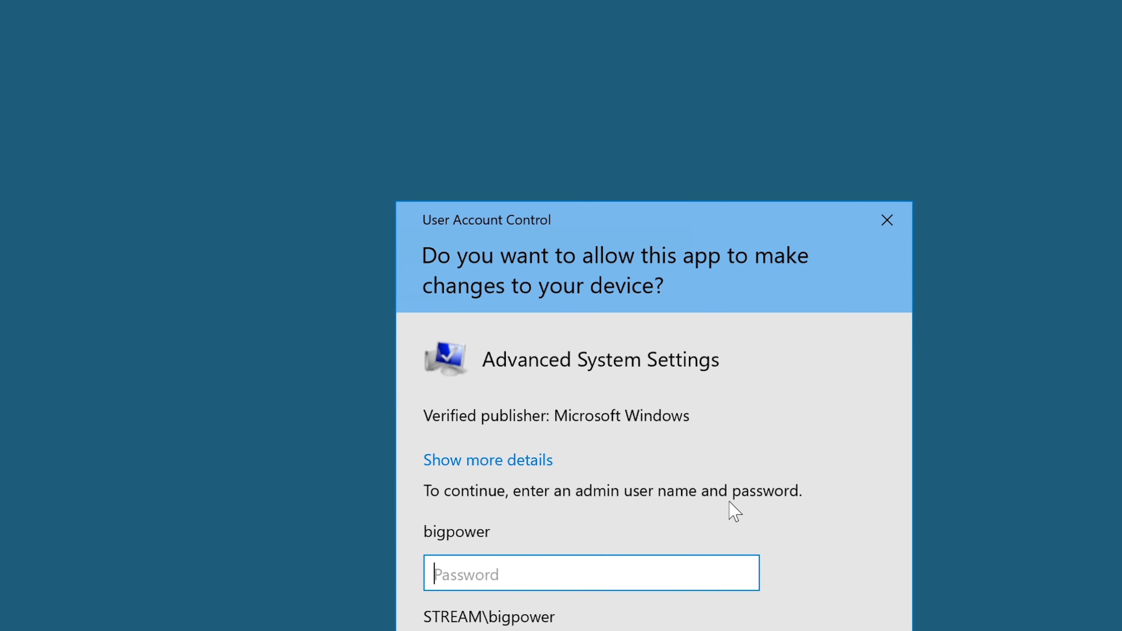
Step: Authorize Advanced System Settings with the administrator password and open the User Profiles settings from the repositioned System Properties dialog
type("********")
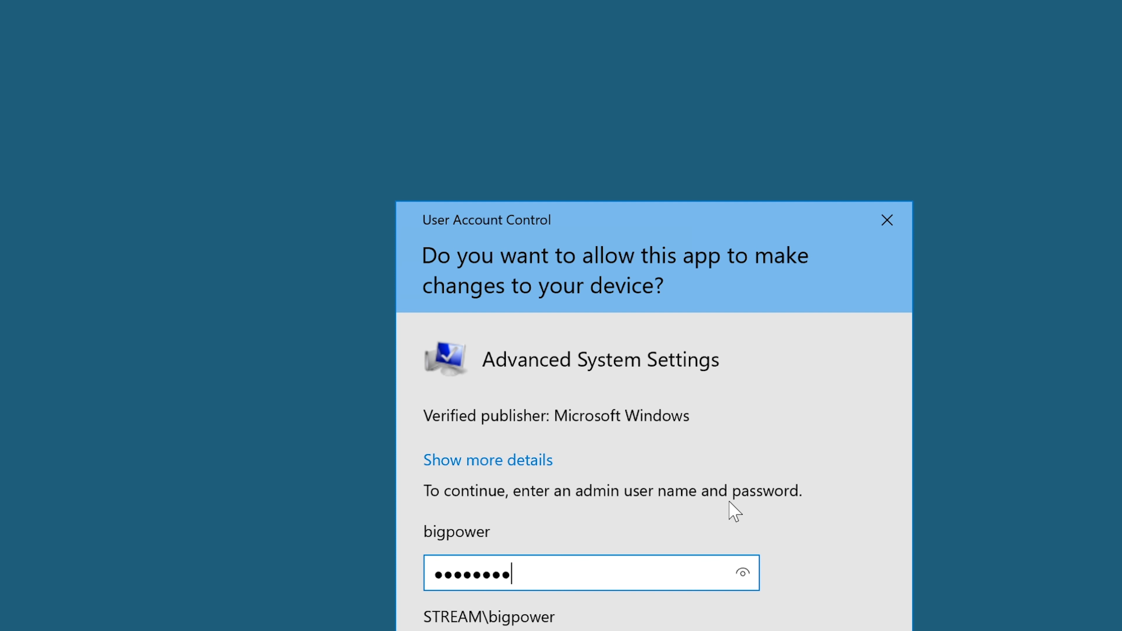
key("Return")
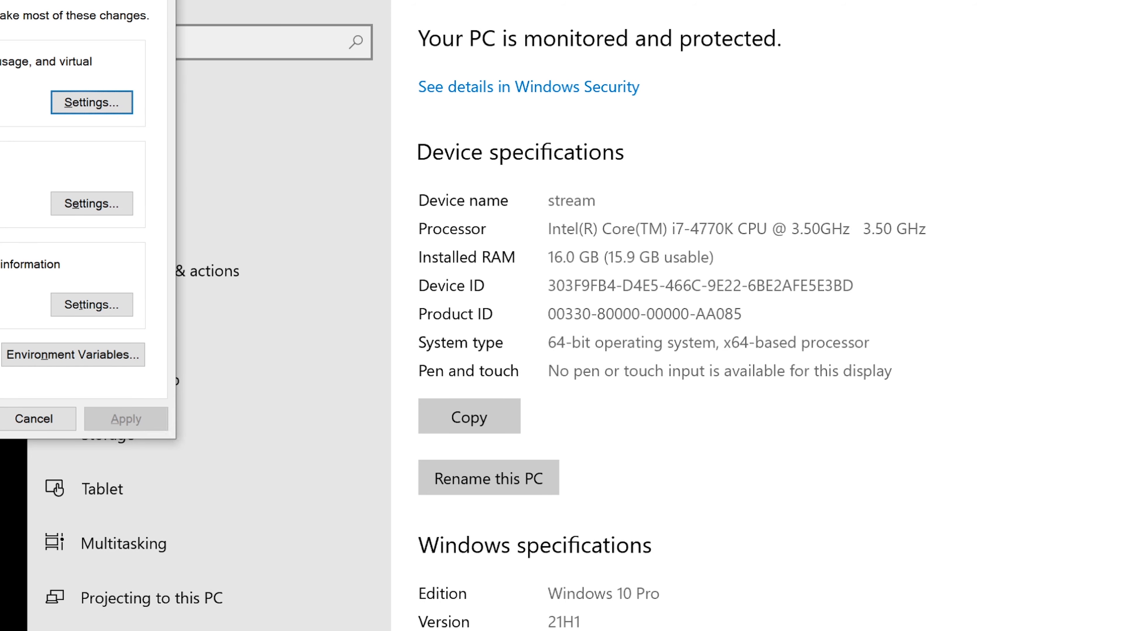
left_click_drag(11, 0, 916, 100)
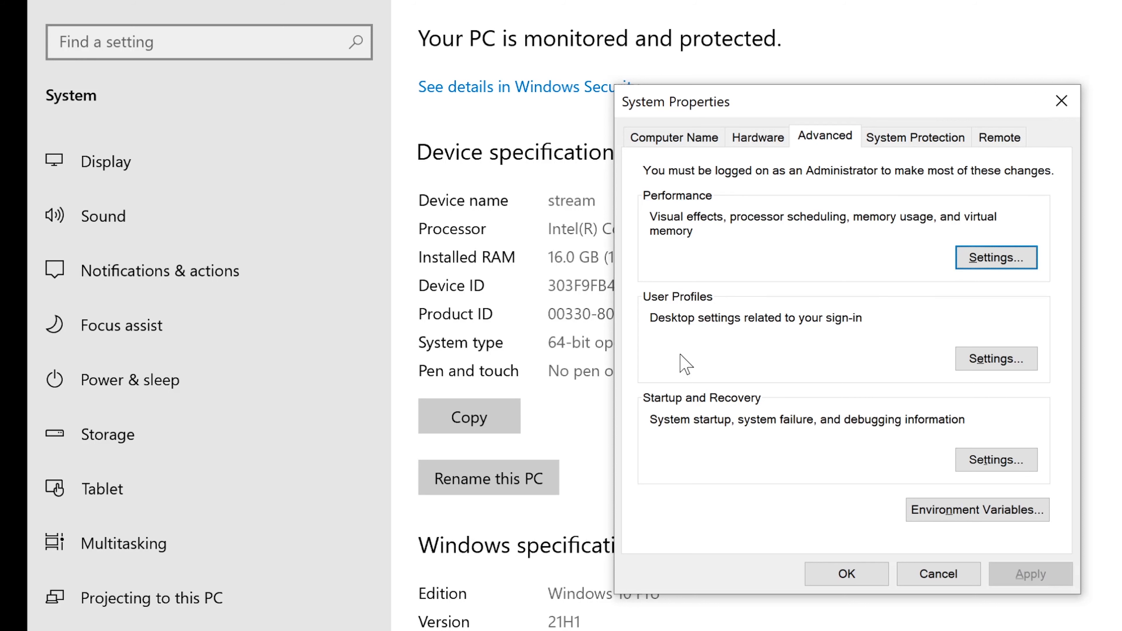
left_click(1004, 361)
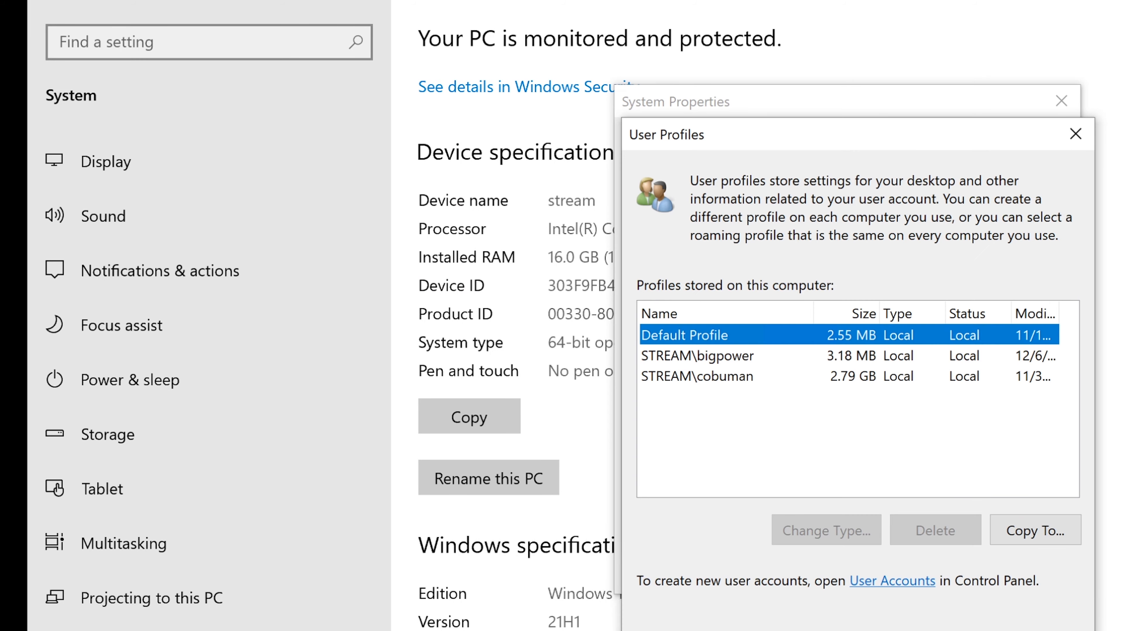
Step: Clear away the Settings window, examine the two local account profiles stored on the computer, and dismiss the User Profiles dialog
left_click(1121, 0)
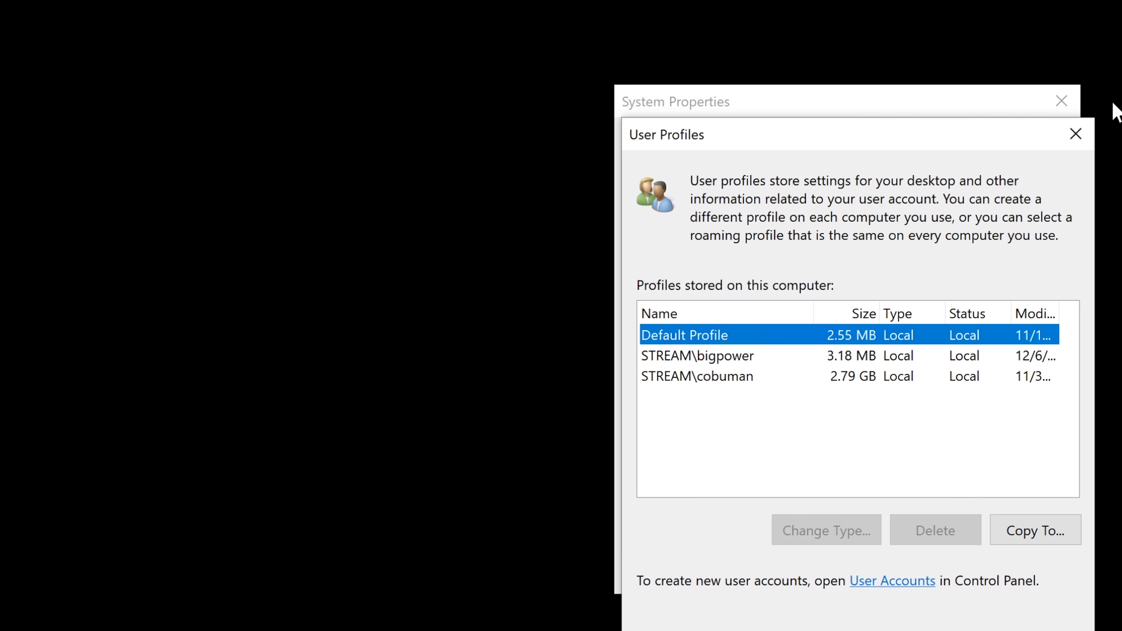
left_click(680, 357)
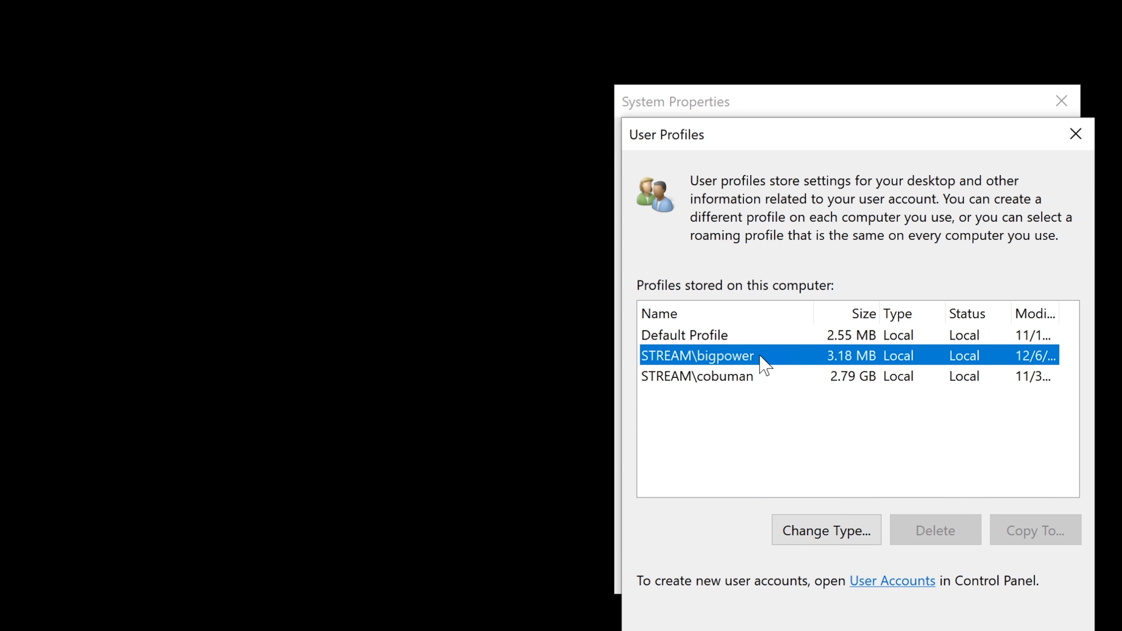
left_click(737, 377)
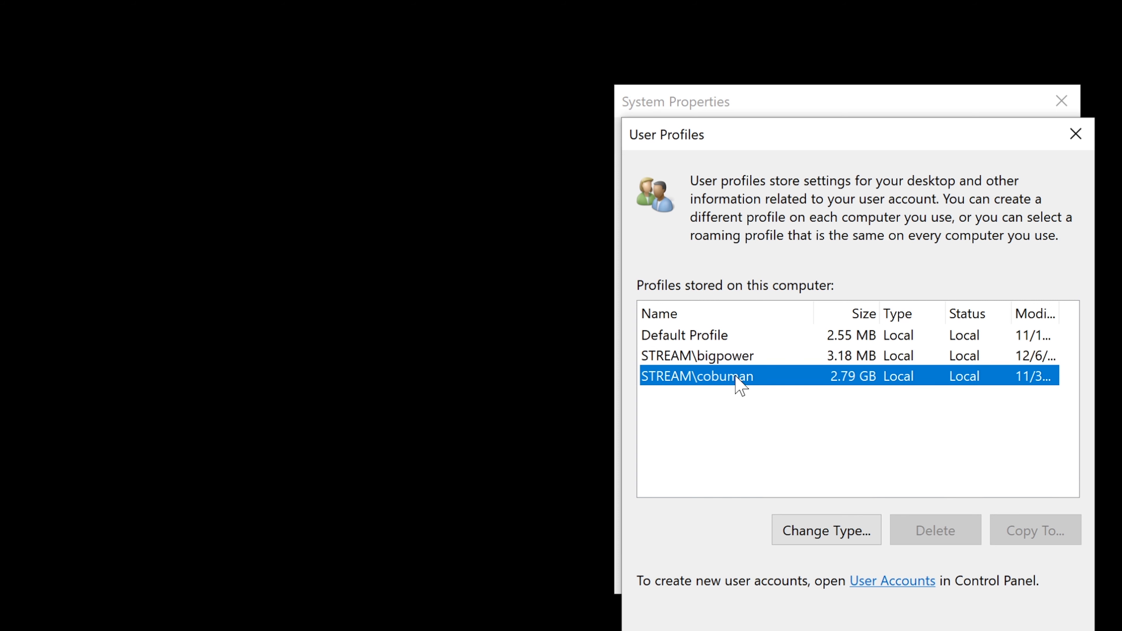
key("Escape")
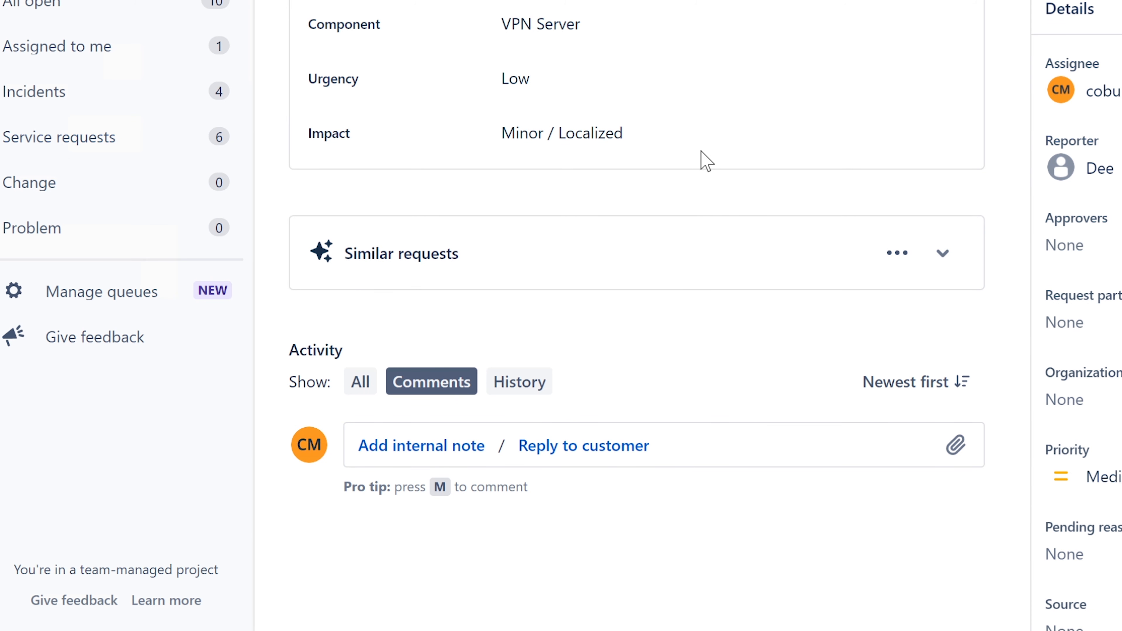
Step: Start a reply to the customer reading "You can use Meeting software to invite and then take control of the computer."
left_click(601, 442)
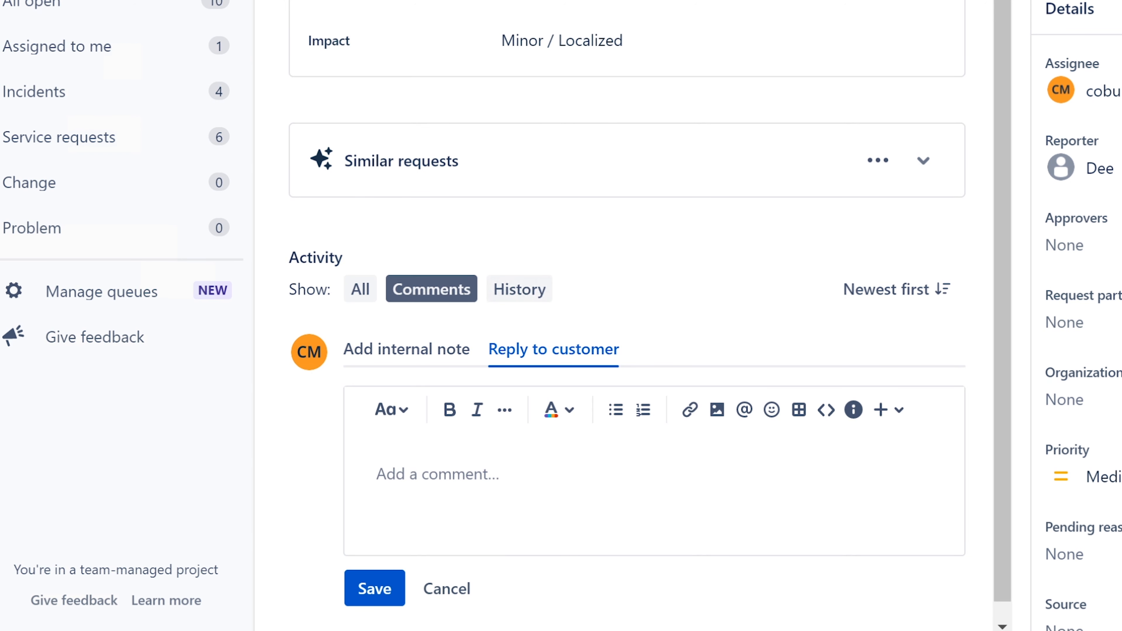
type("You can use")
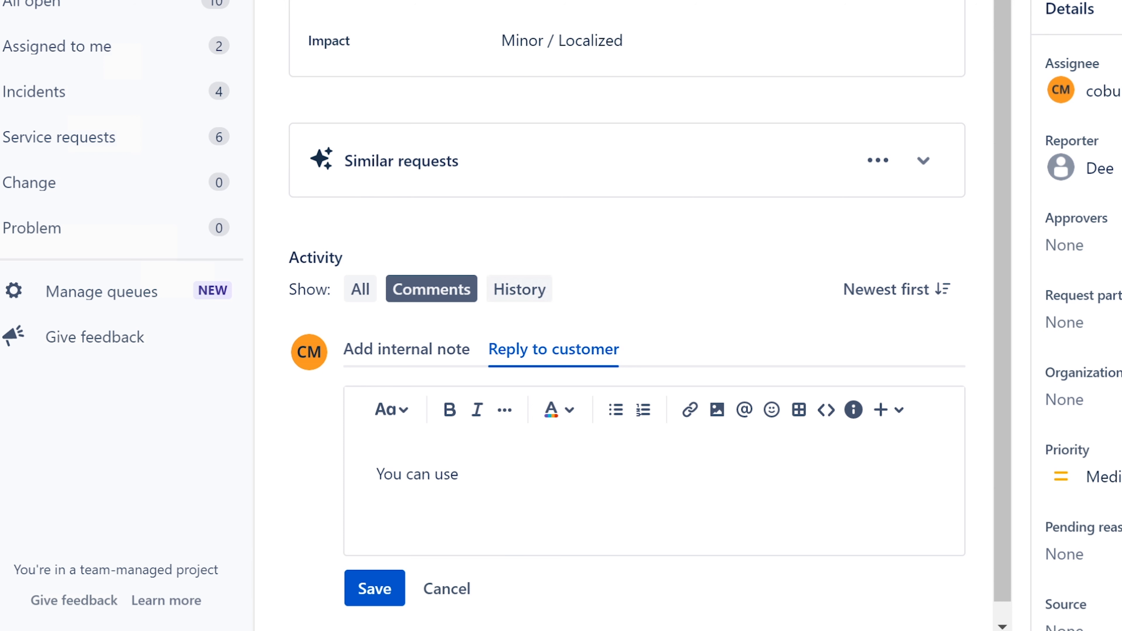
type(" Meeting software to")
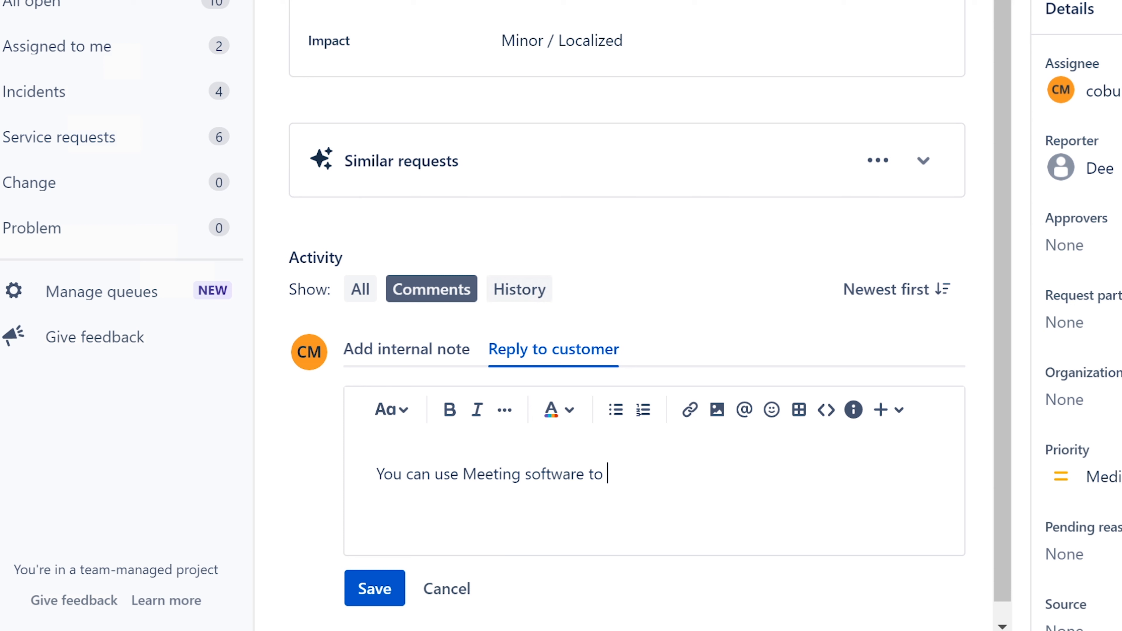
type("invite and then ")
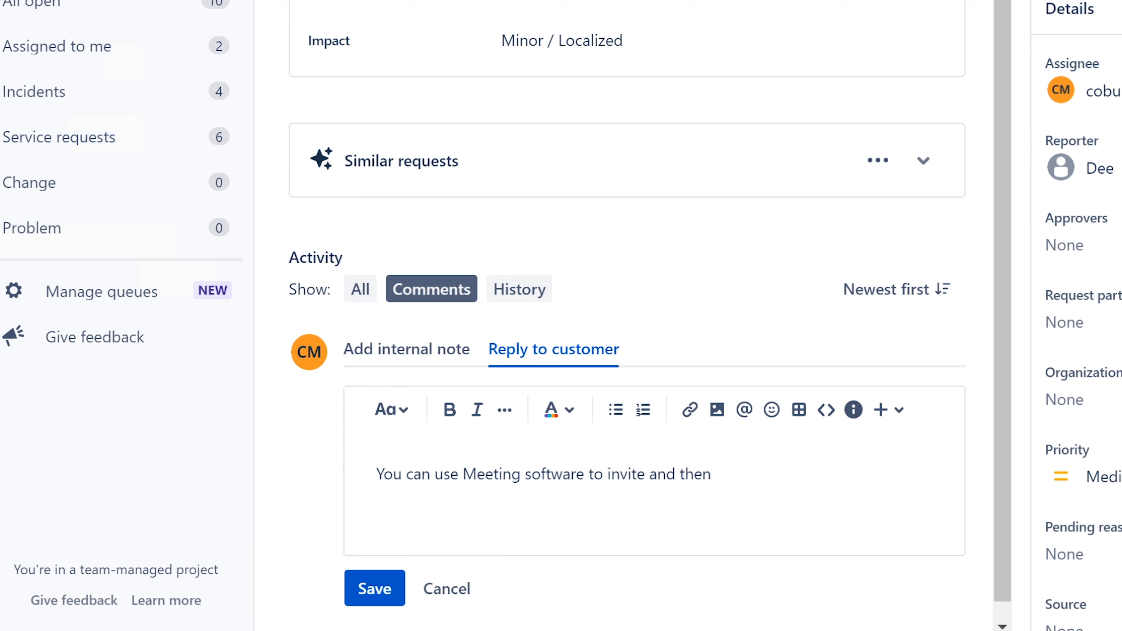
type("take control of the compute")
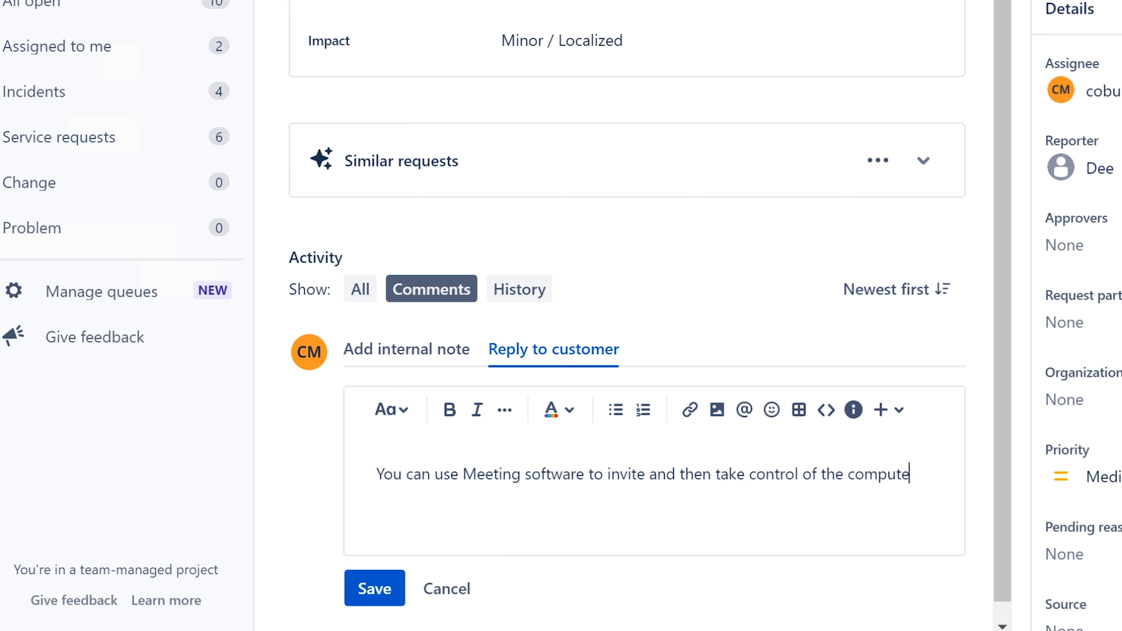
type("r.")
Step: Add the sentence "Simply send them a meeting link that they can join to." to the customer reply
key("Return")
type("Simply send ")
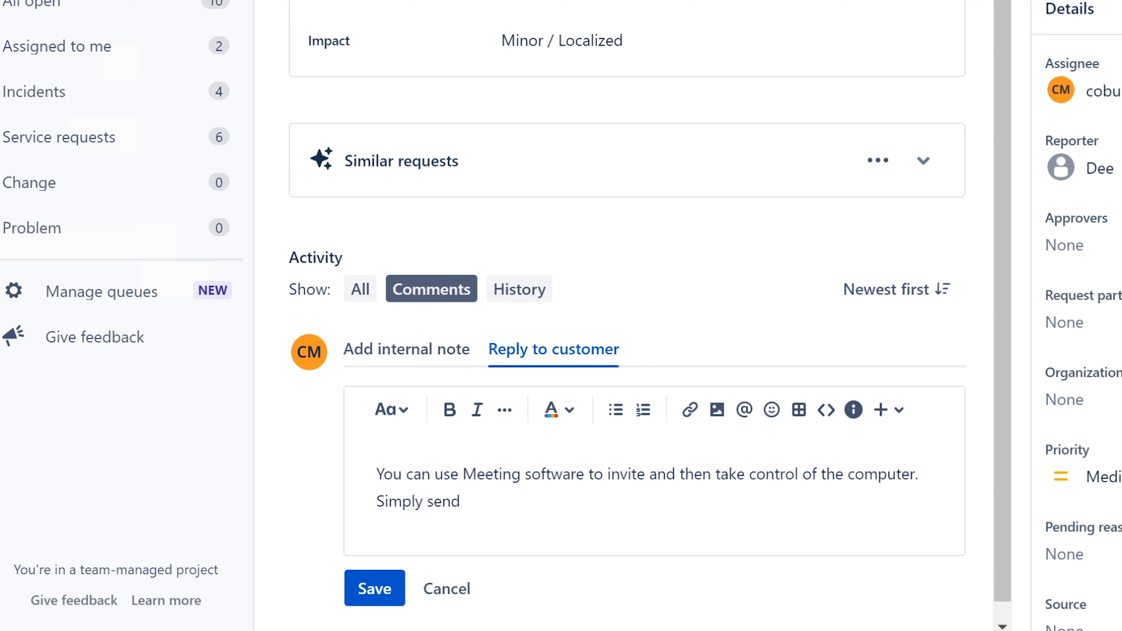
type("them a meeting link ")
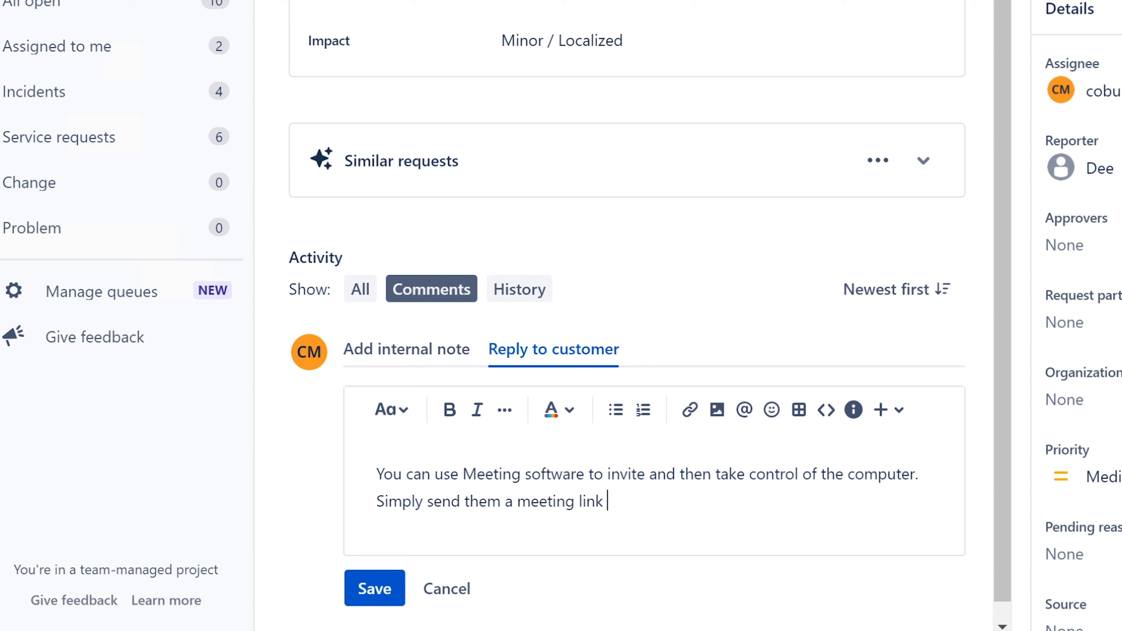
type("that they can joing to")
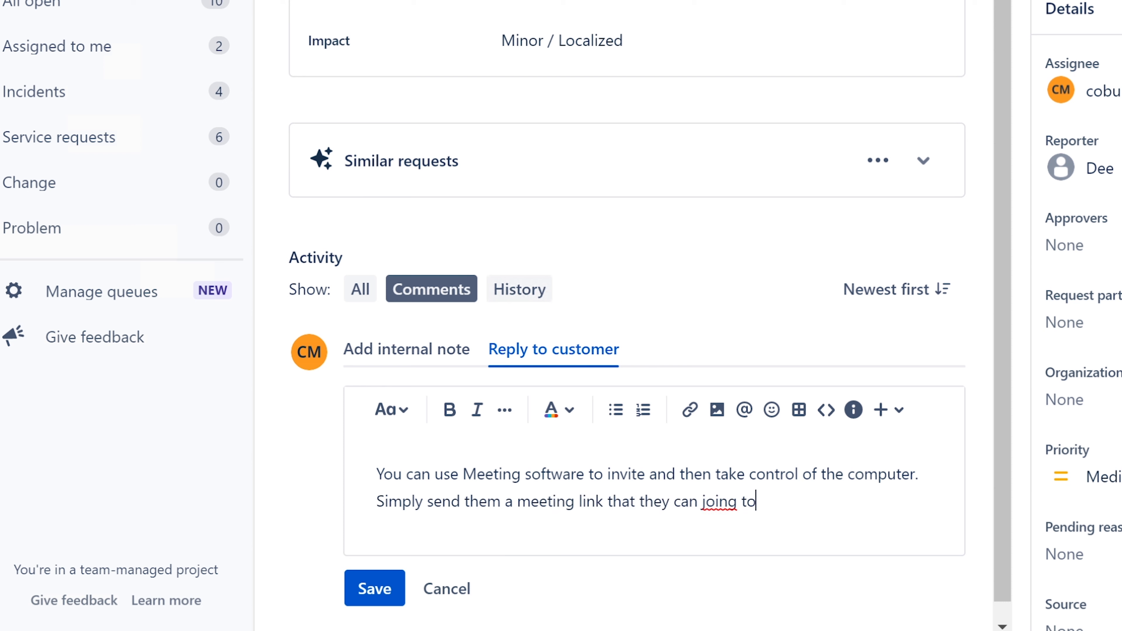
key("BackSpace")
key("BackSpace")
key("BackSpace")
key("BackSpace")
type("to. Also, r")
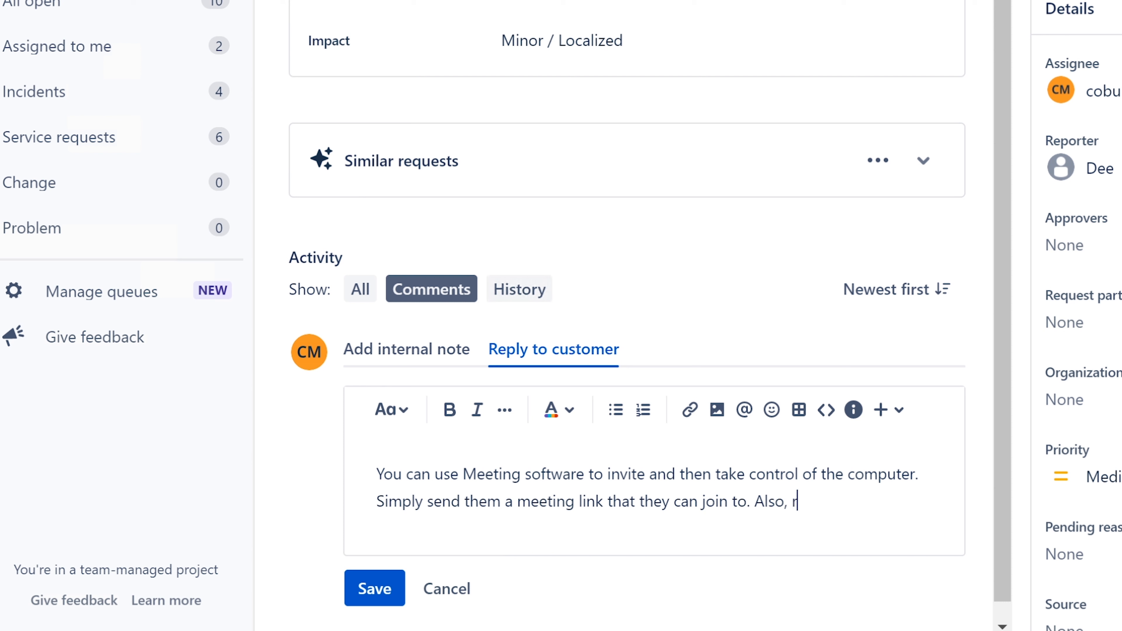
Step: Complete the reply with "Also, remote software can create sessions for which you can send a link to user." and sign it with the technician's name
type("emove")
key("BackSpace")
key("BackSpace")
key("BackSpace")
type("te software can ")
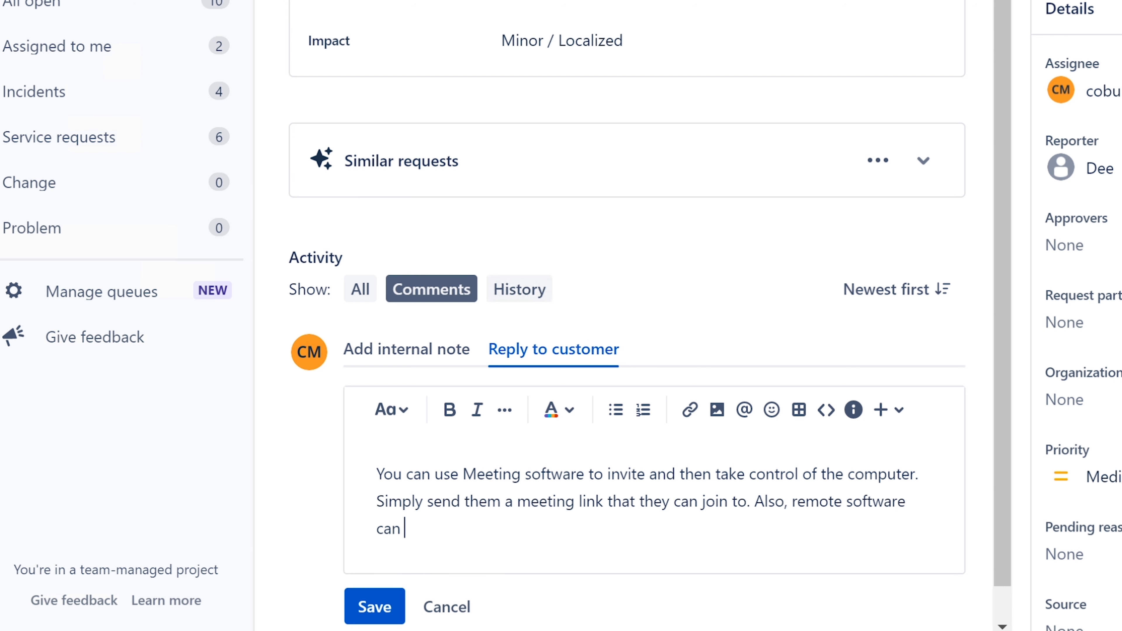
type("create sessions ")
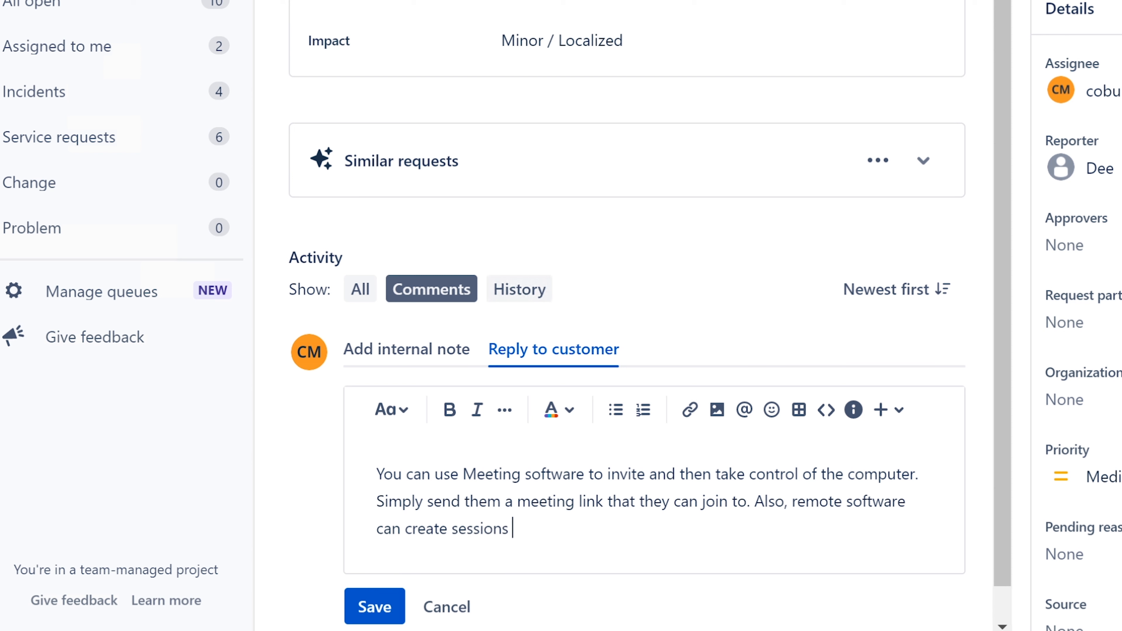
type("for which you")
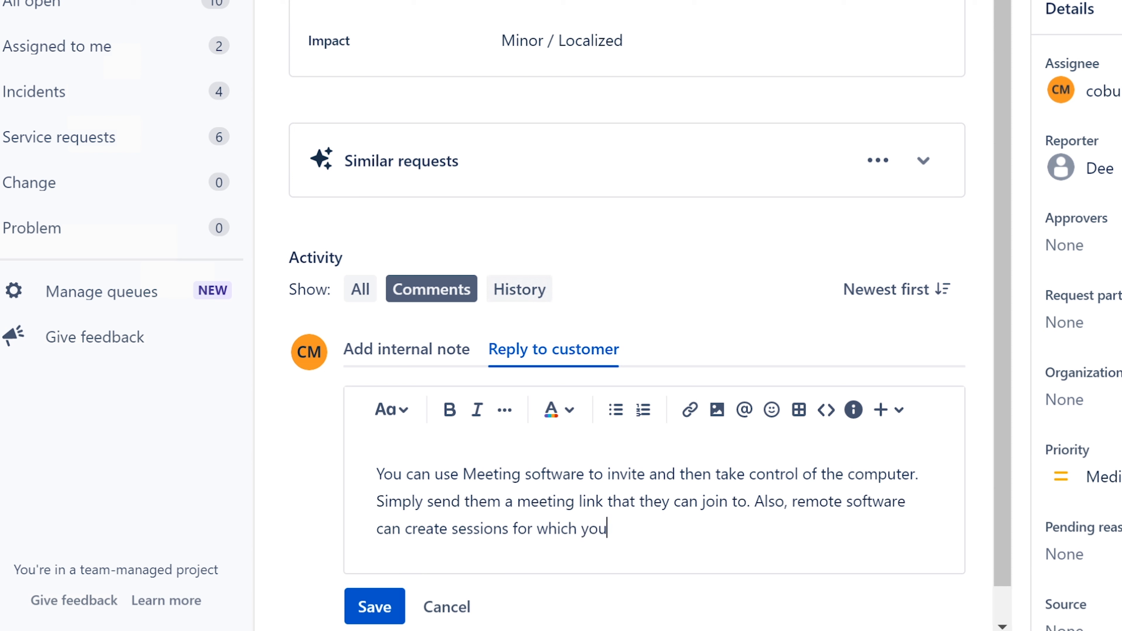
type(" can send a link to u")
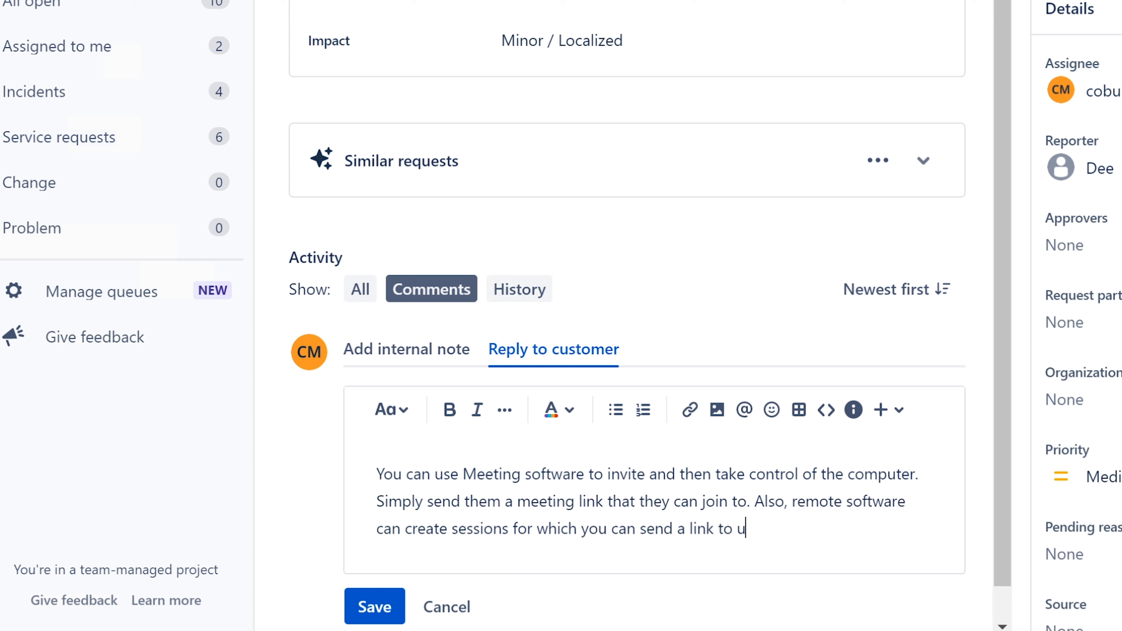
type("ser. Ervin")
Step: Post the reply to the customer on the Remote ticket and look over the saved comment and request details
left_click(372, 608)
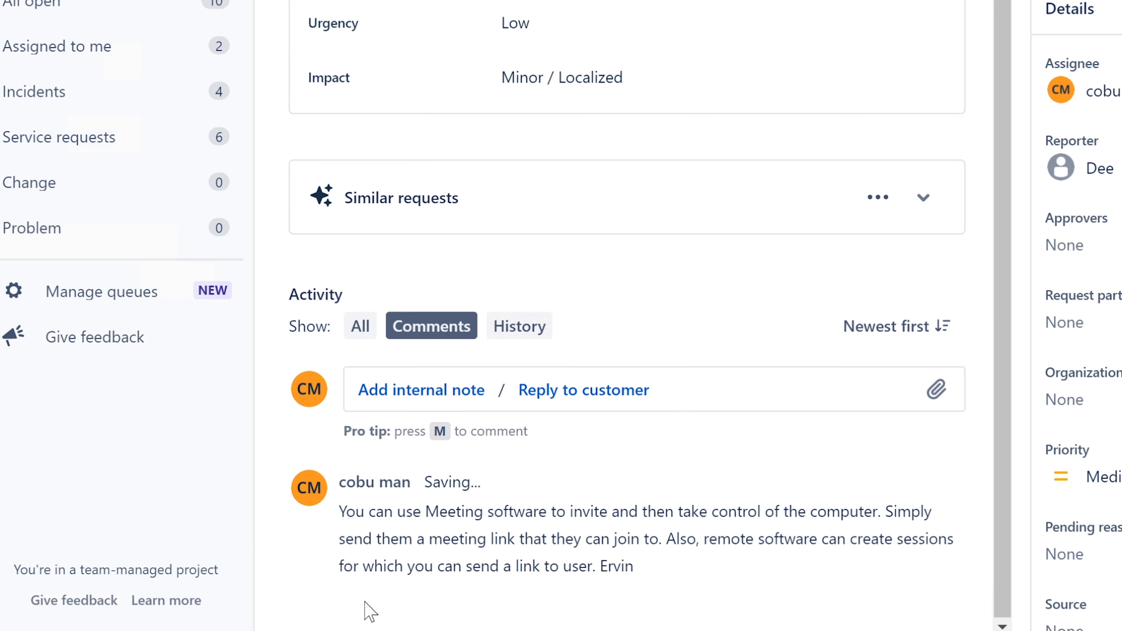
scroll(713, 233, "down", 1)
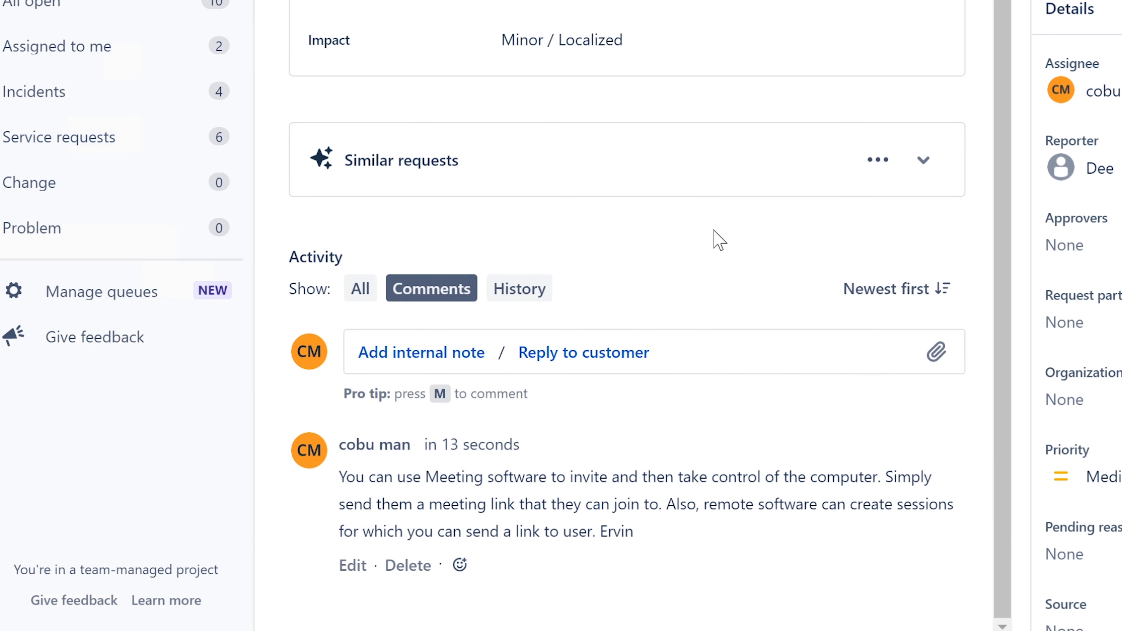
scroll(715, 230, "up", 1)
left_click_drag(1007, 156, 1012, 189)
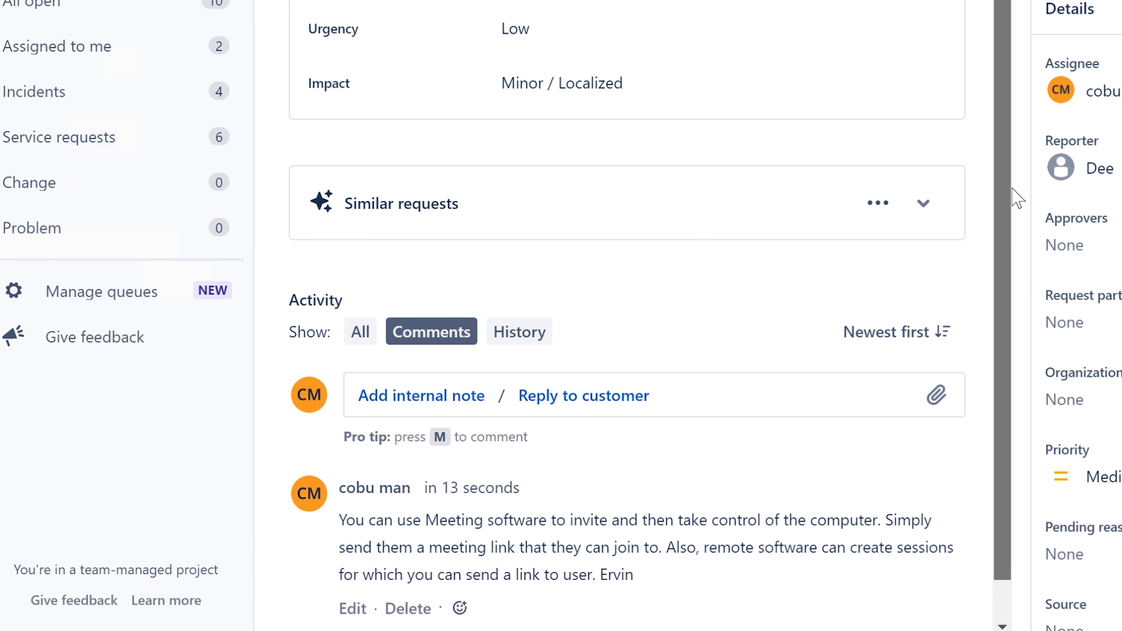
left_click_drag(1012, 189, 1012, 120)
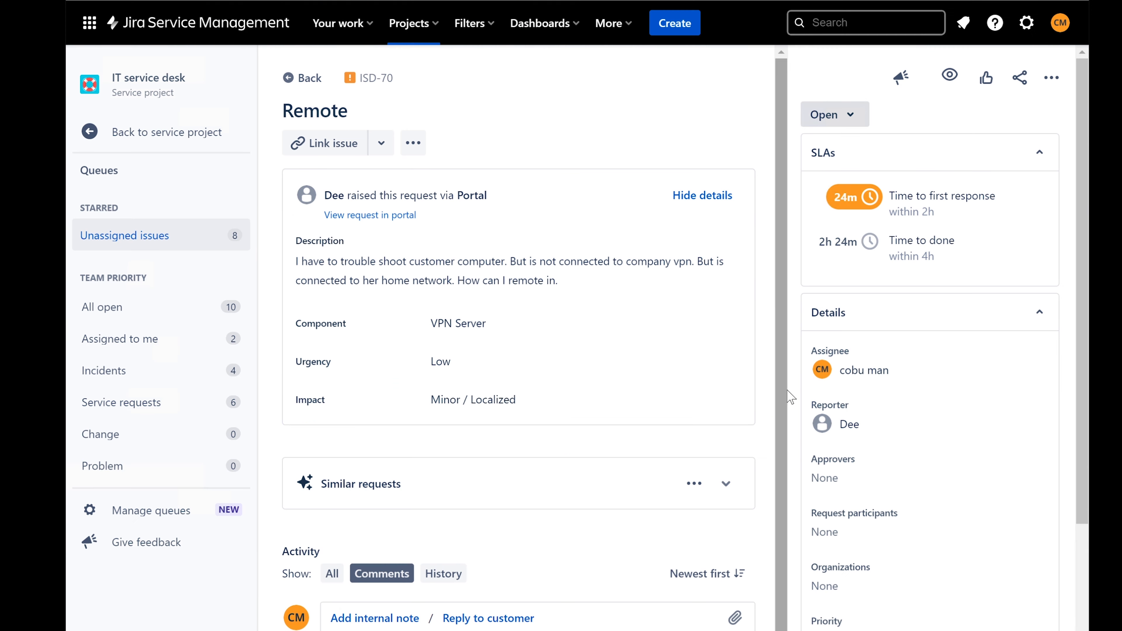